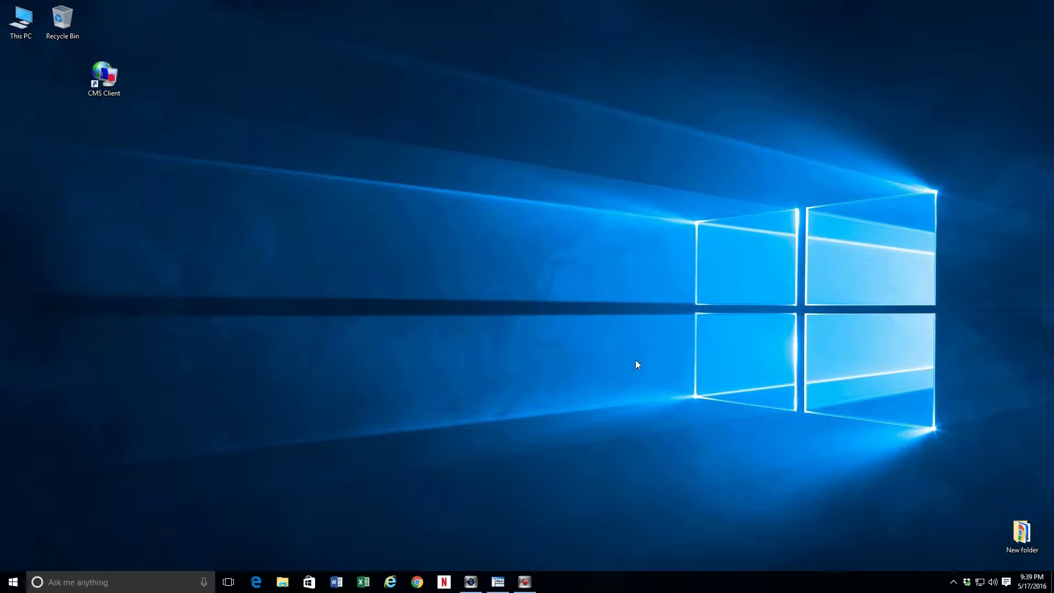
- Launch CMS Client and open a blank Add Server form from SETTING
{"action": "double_click", "coordinate": [104, 79]}
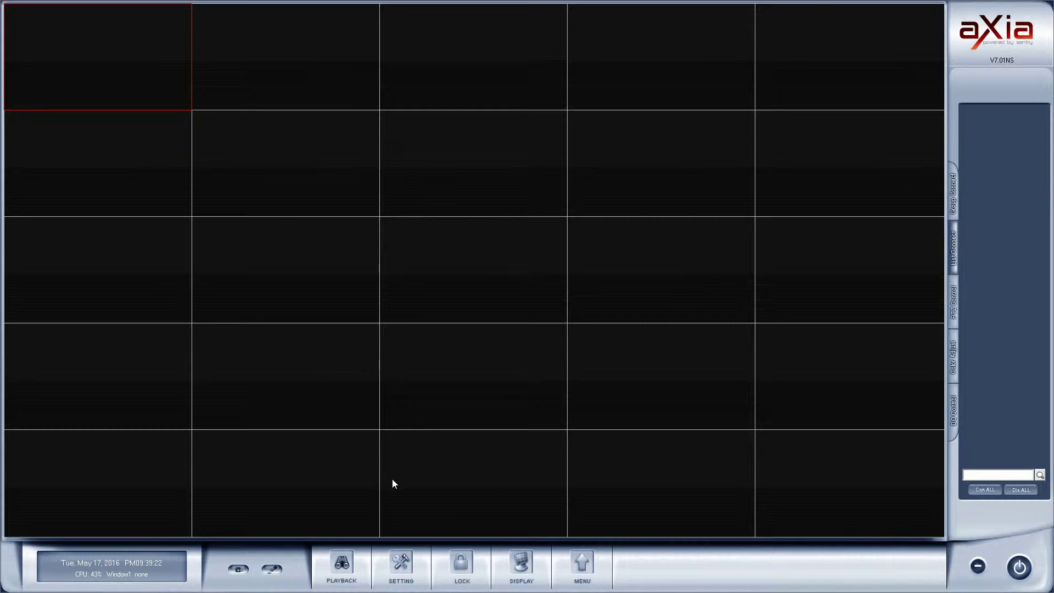
{"action": "left_click", "coordinate": [401, 566]}
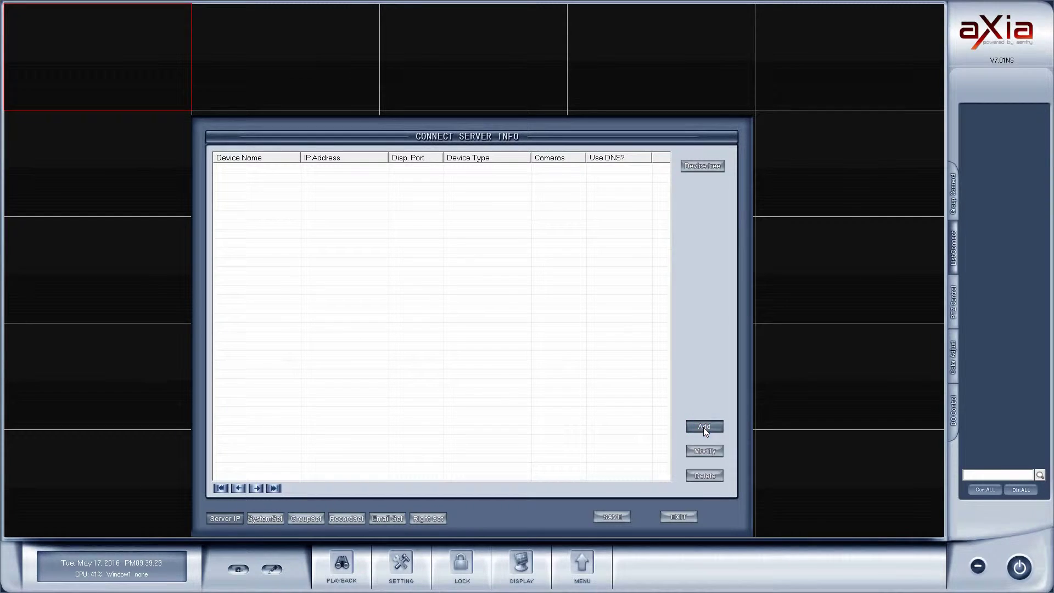
{"action": "left_click", "coordinate": [704, 428]}
- Enter server name Sentry Demo and address RP.CCTVSentry.com, keeping the connect port
{"action": "left_click", "coordinate": [393, 152]}
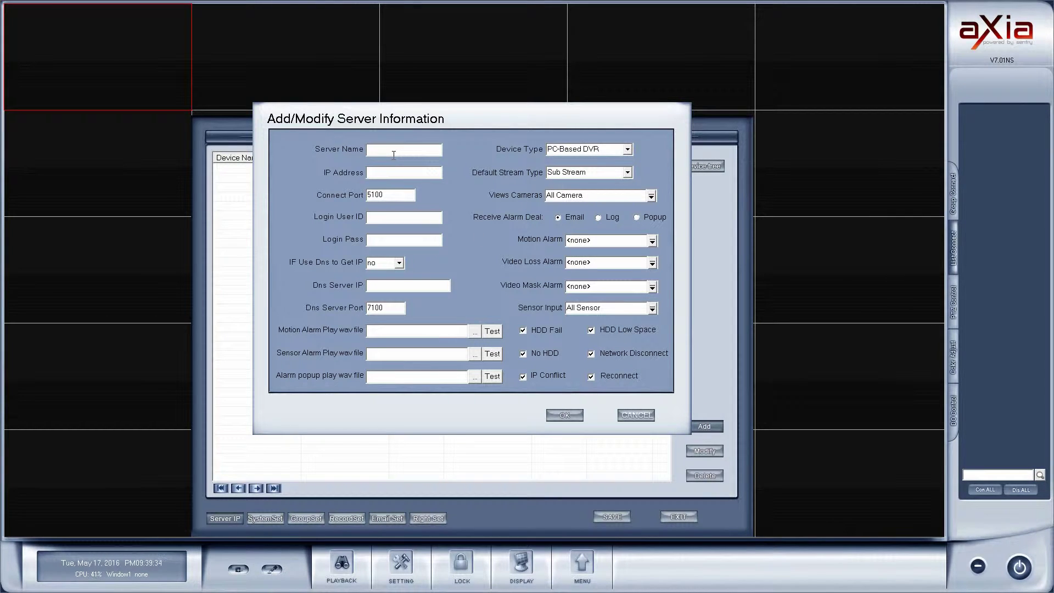
{"action": "type", "text": "Sentry Demo"}
{"action": "type", "text": "RP.CCTVS"}
{"action": "type", "text": "et"}
{"action": "type", "text": "ntry.com"}
{"action": "key", "text": "Tab"}
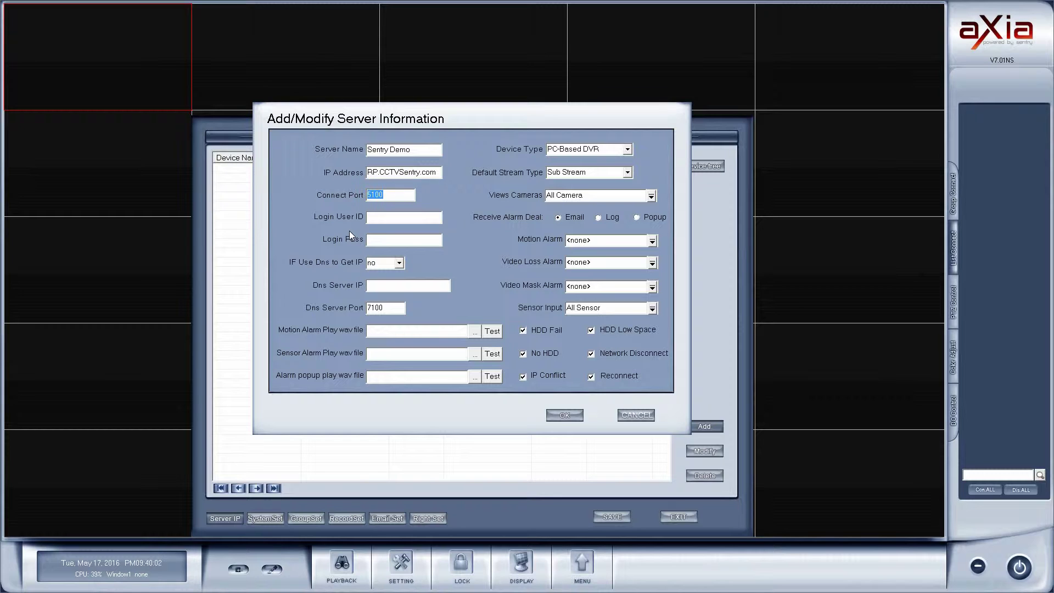
- Fill in the server's login user ID and password
{"action": "left_click", "coordinate": [384, 217]}
{"action": "type", "text": "admin123456"}
{"action": "left_click", "coordinate": [627, 150]}
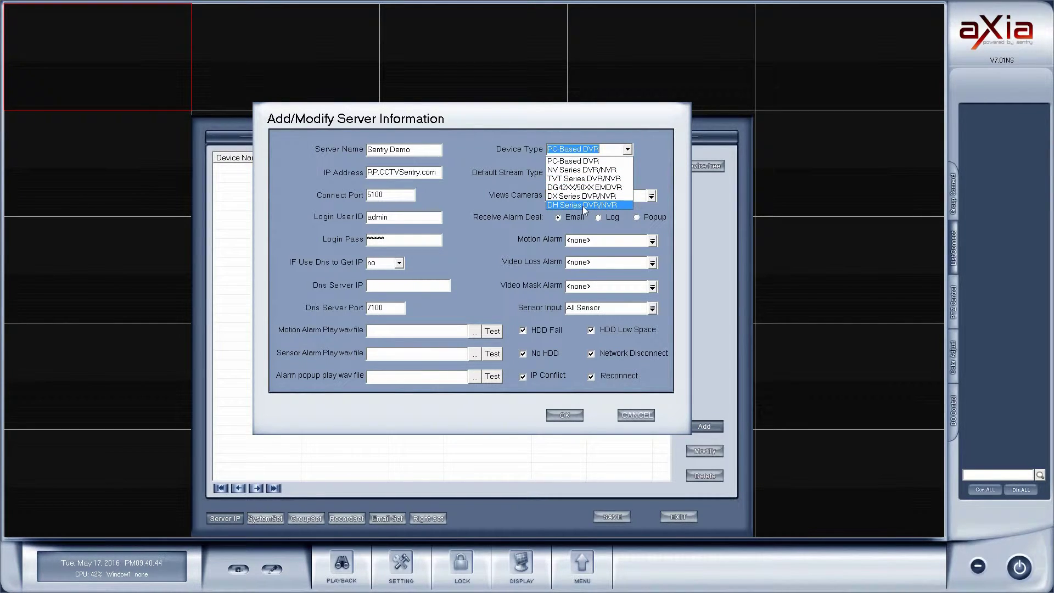
- Keep PC-Based DVR as device type and Sub Stream as default stream, then save Sentry Demo
{"action": "left_click", "coordinate": [581, 159]}
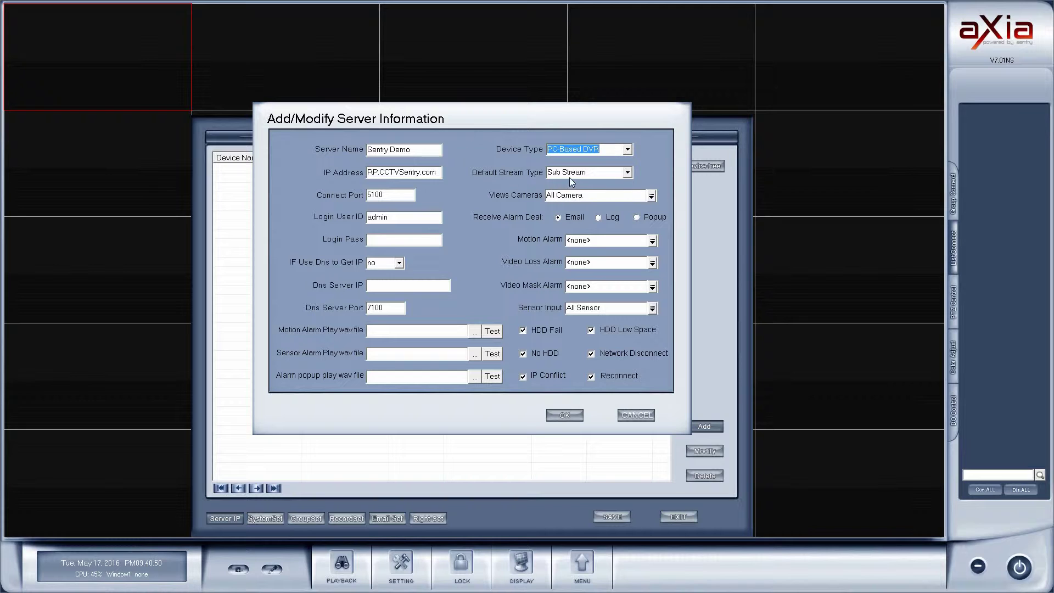
{"action": "left_click", "coordinate": [628, 173]}
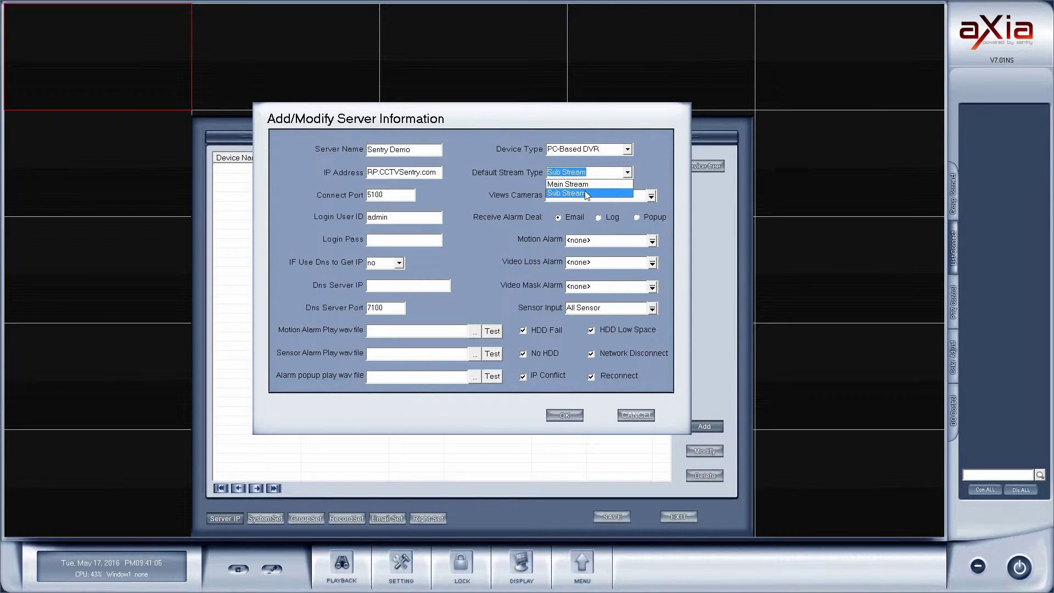
{"action": "left_click", "coordinate": [584, 193]}
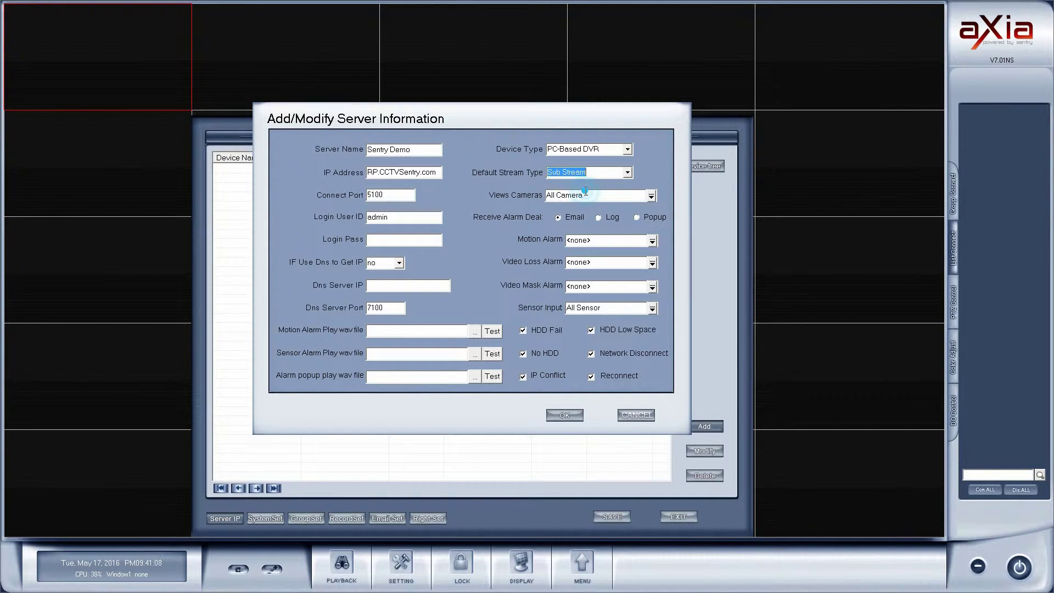
{"action": "left_click", "coordinate": [567, 416]}
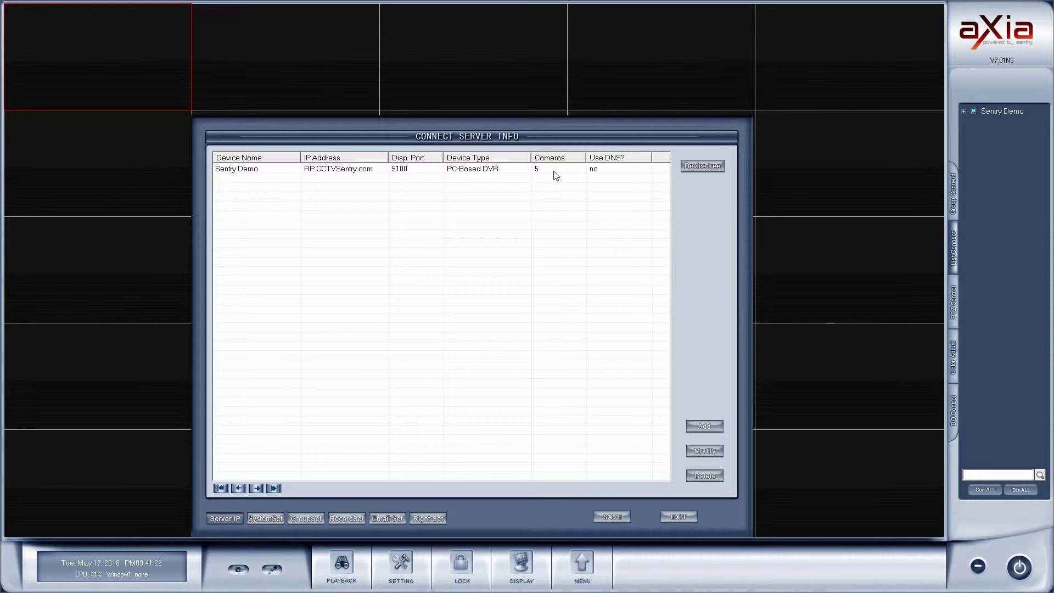
- Modify the Sentry Demo entry to re-enter its login password and save it
{"action": "left_click", "coordinate": [320, 173]}
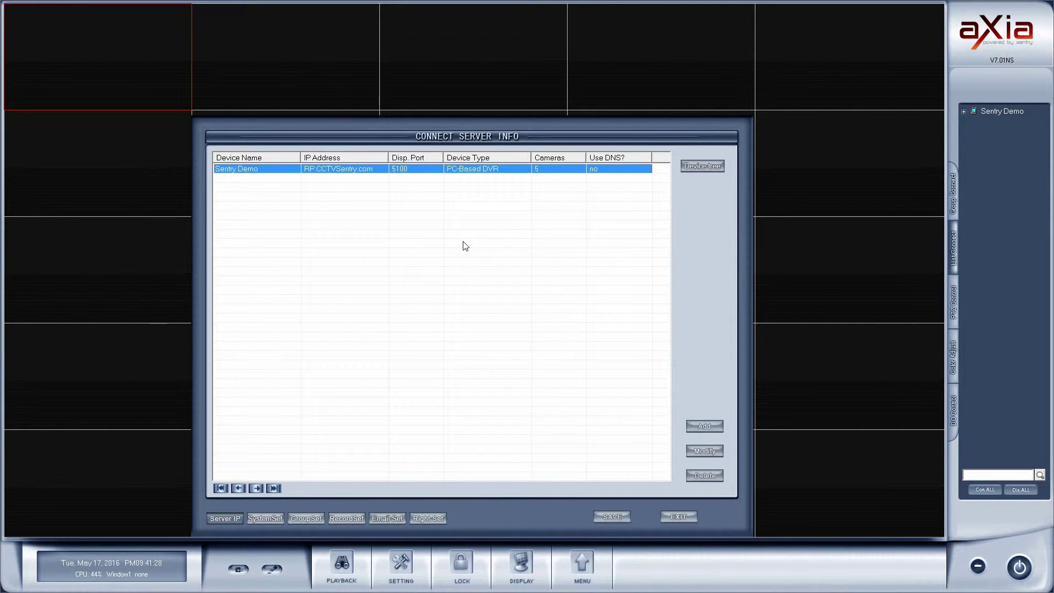
{"action": "left_click", "coordinate": [703, 451]}
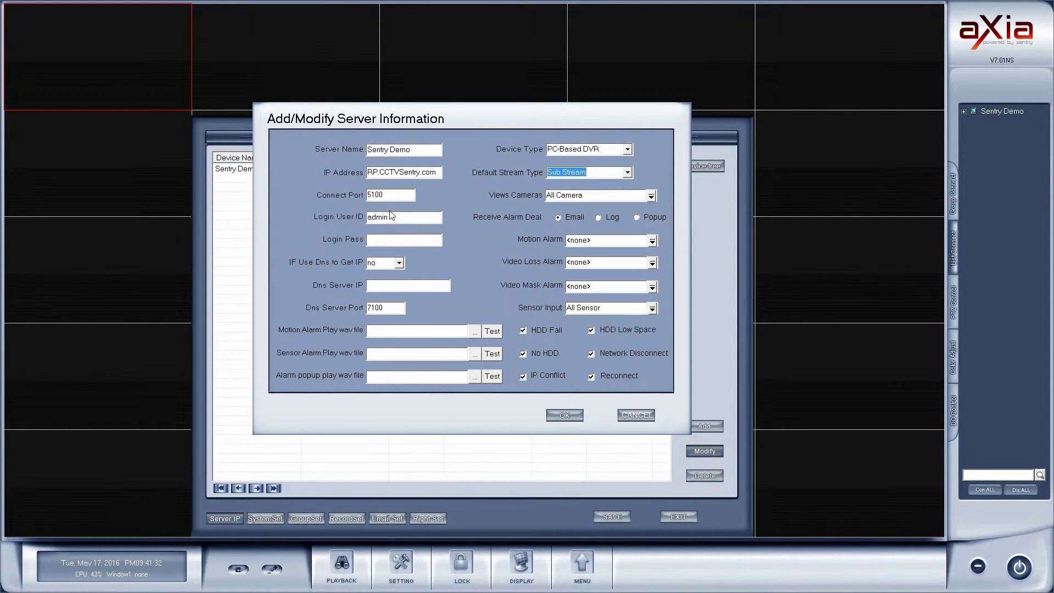
{"action": "left_click", "coordinate": [379, 242]}
{"action": "type", "text": "******"}
{"action": "left_click", "coordinate": [566, 416]}
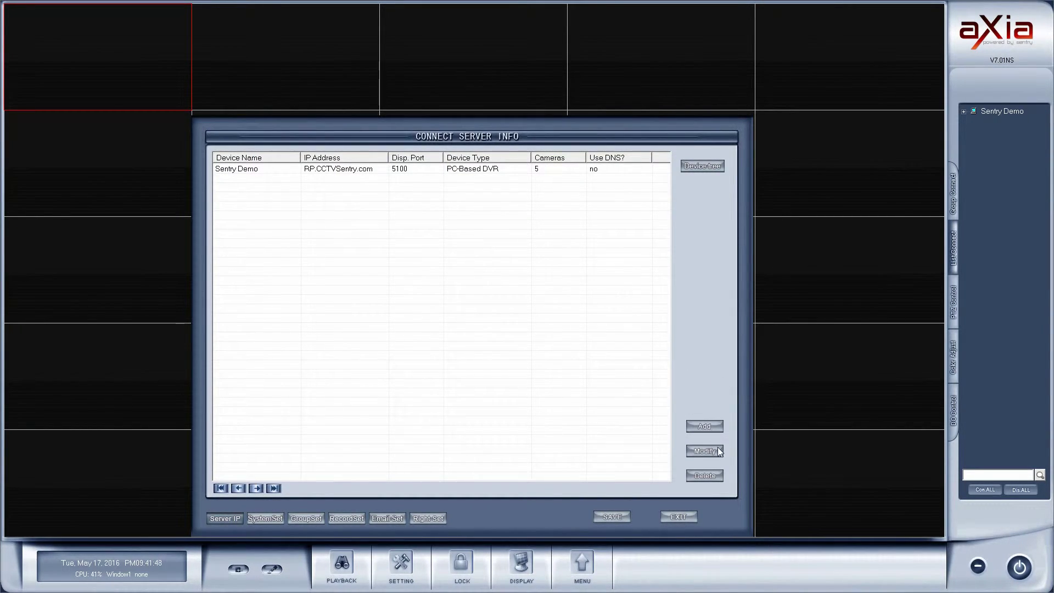
{"action": "left_click", "coordinate": [703, 426]}
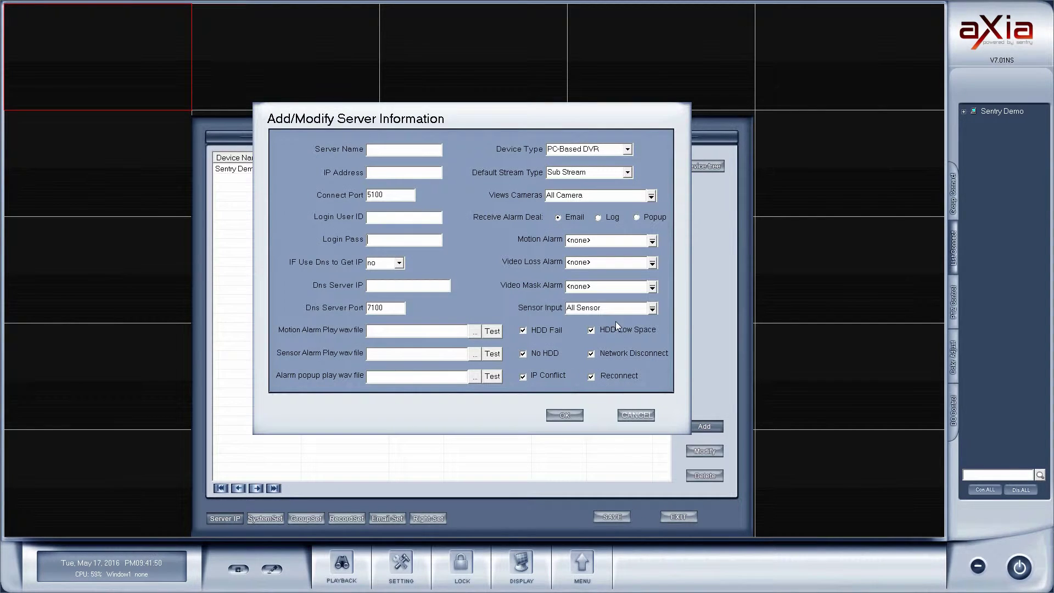
- Add server Home at 127.0.0.1 with a login user ID and Sub Stream default, then save
{"action": "left_click", "coordinate": [387, 147]}
{"action": "type", "text": "Home"}
{"action": "type", "text": "127"}
{"action": "type", "text": ".0.0.1"}
{"action": "left_click", "coordinate": [395, 219]}
{"action": "type", "text": "admin"}
{"action": "left_click", "coordinate": [621, 172]}
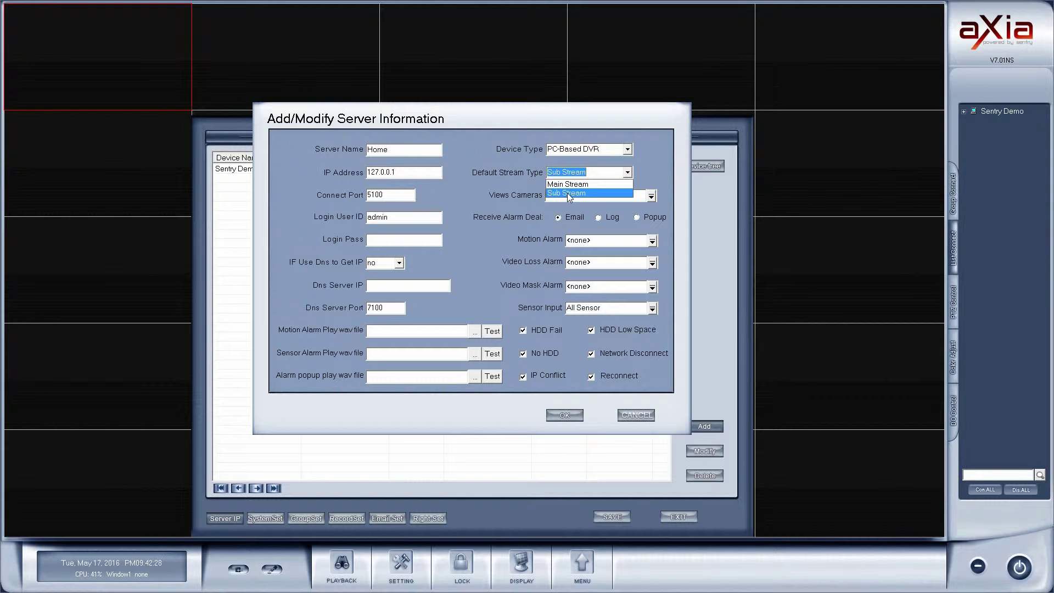
{"action": "left_click", "coordinate": [568, 193]}
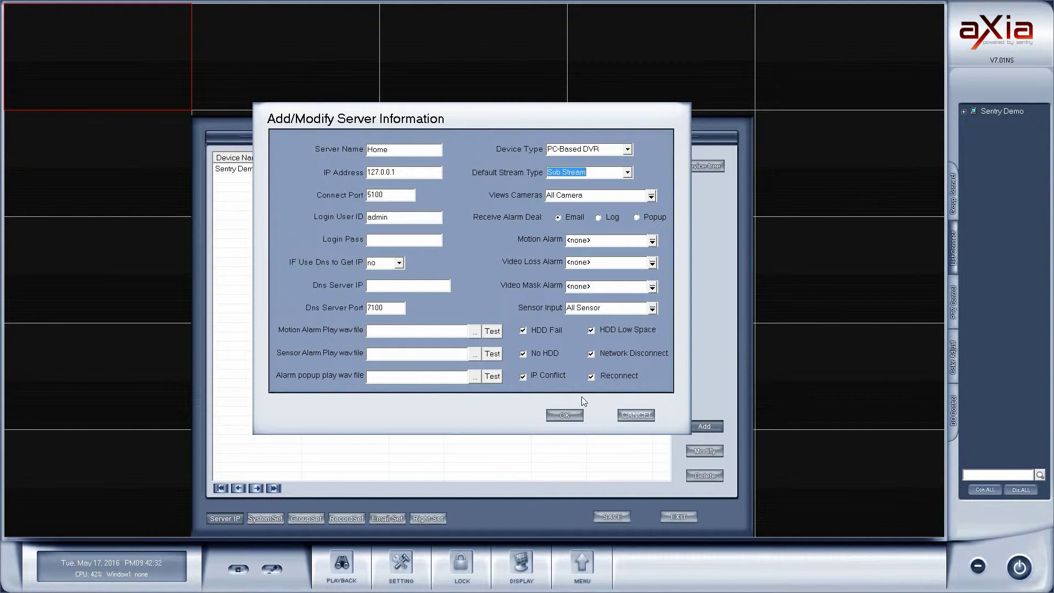
{"action": "left_click", "coordinate": [571, 414]}
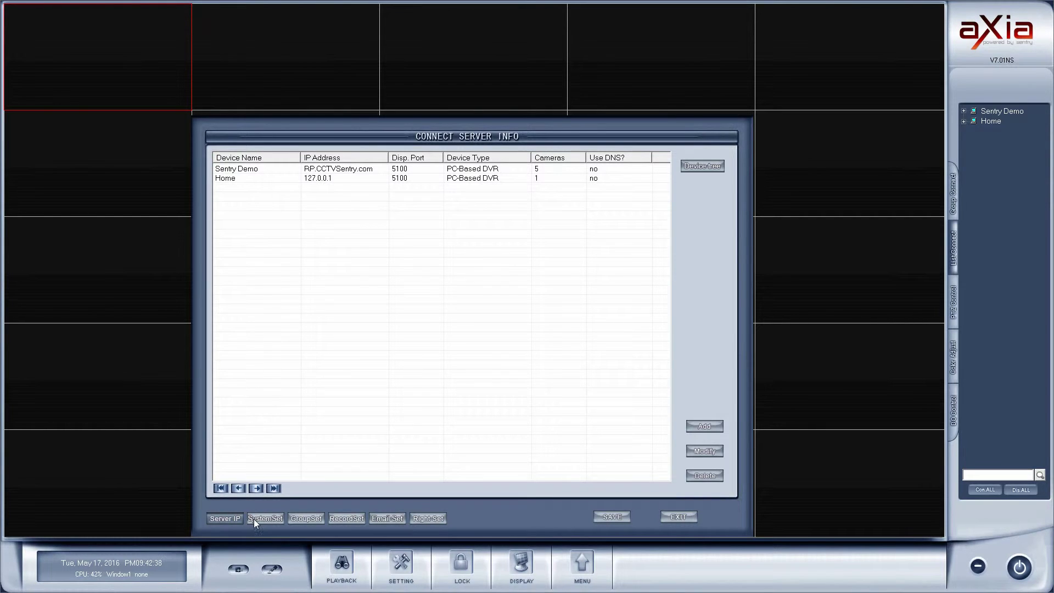
- In System Setup, set Software Start Auto Connect to Connection Group 01
{"action": "left_click", "coordinate": [271, 519]}
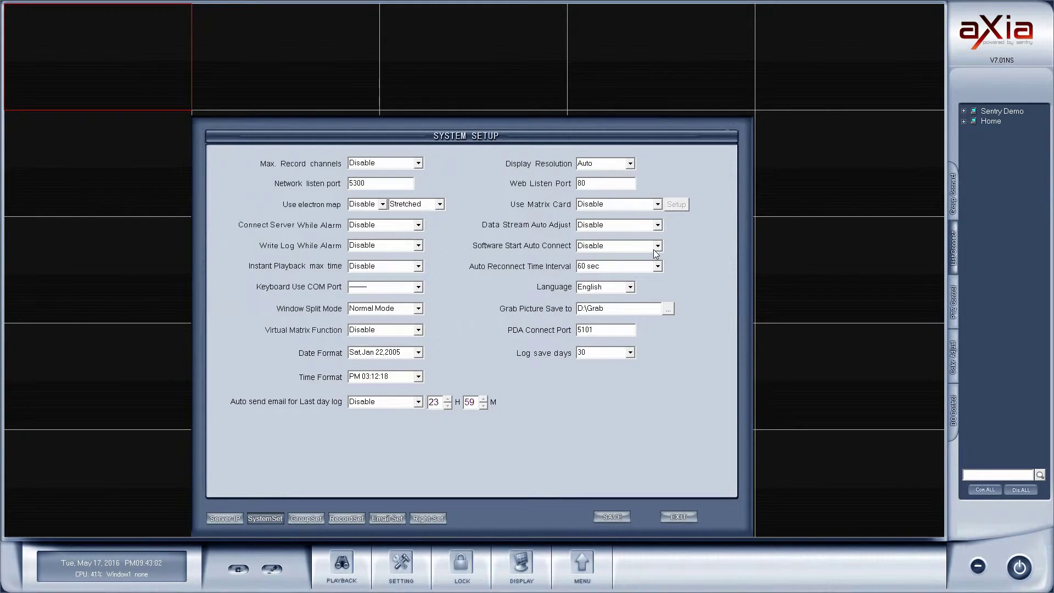
{"action": "left_click", "coordinate": [658, 247]}
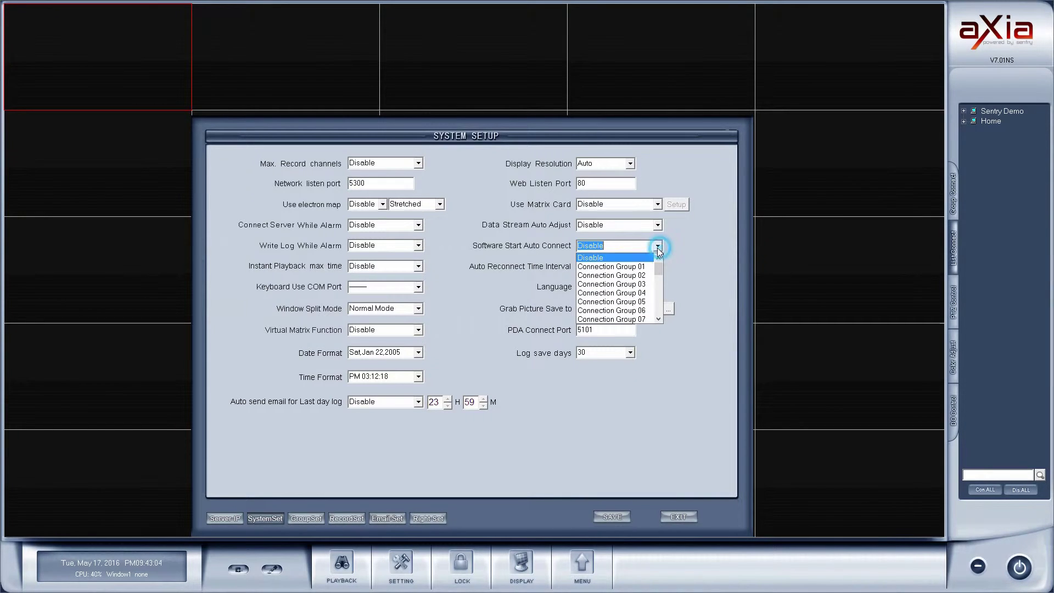
{"action": "left_click", "coordinate": [642, 267]}
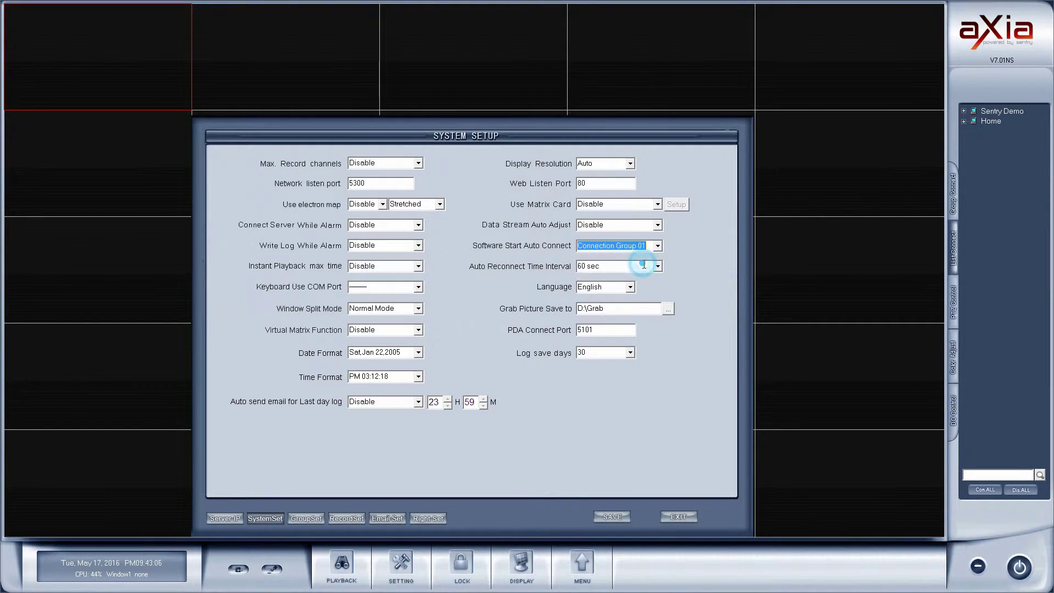
{"action": "left_click", "coordinate": [658, 246]}
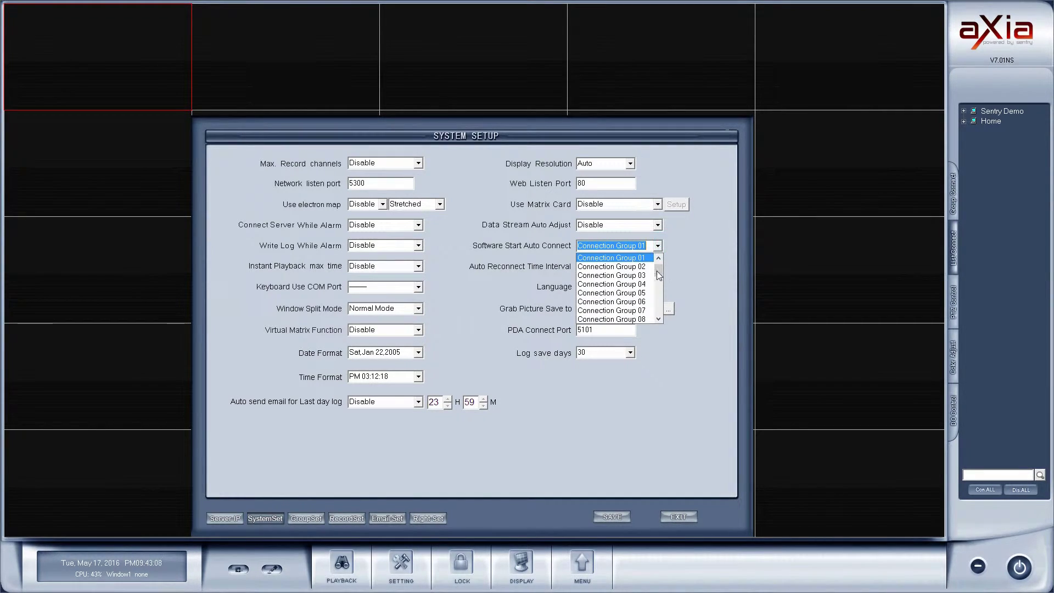
{"action": "mouse_move", "coordinate": [657, 271]}
{"action": "left_mouse_down"}
{"action": "mouse_move", "coordinate": [660, 307]}
{"action": "mouse_move", "coordinate": [666, 268]}
{"action": "left_mouse_up"}
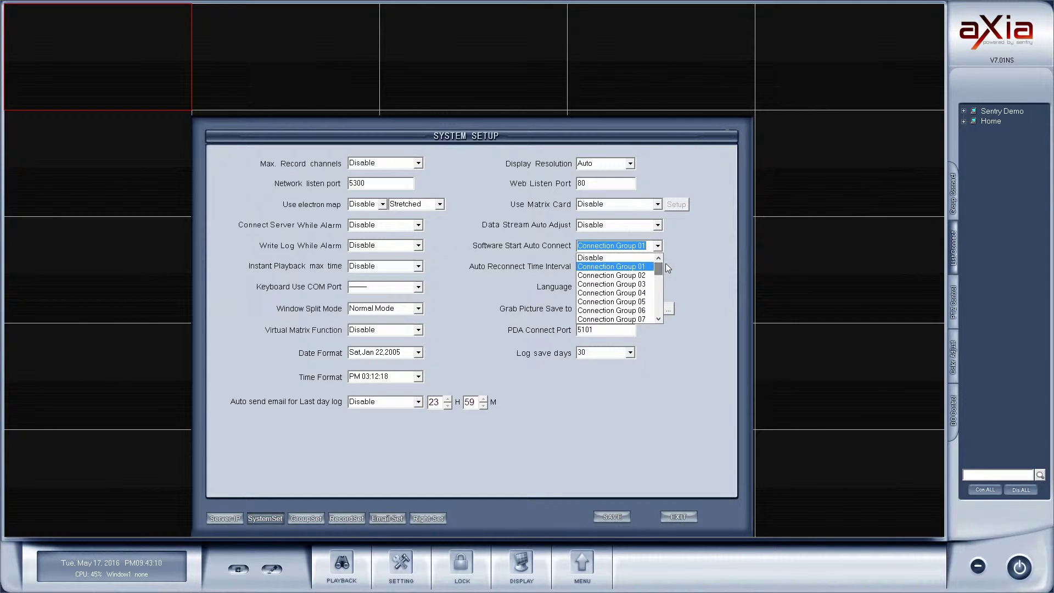
{"action": "left_click", "coordinate": [643, 267]}
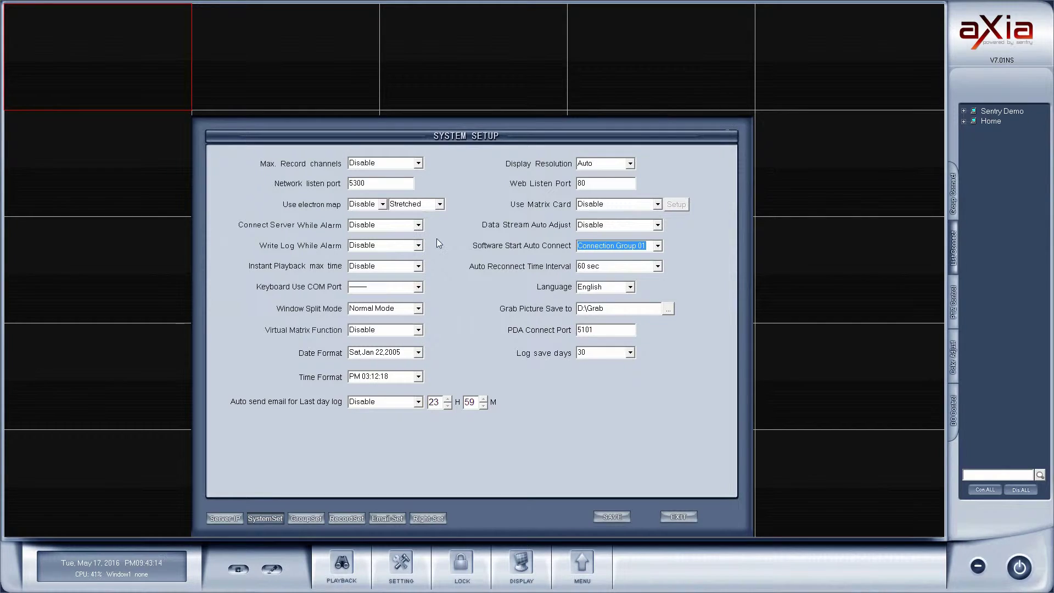
- Give Connection Group 01 a four-window partition layout
{"action": "left_click", "coordinate": [304, 519]}
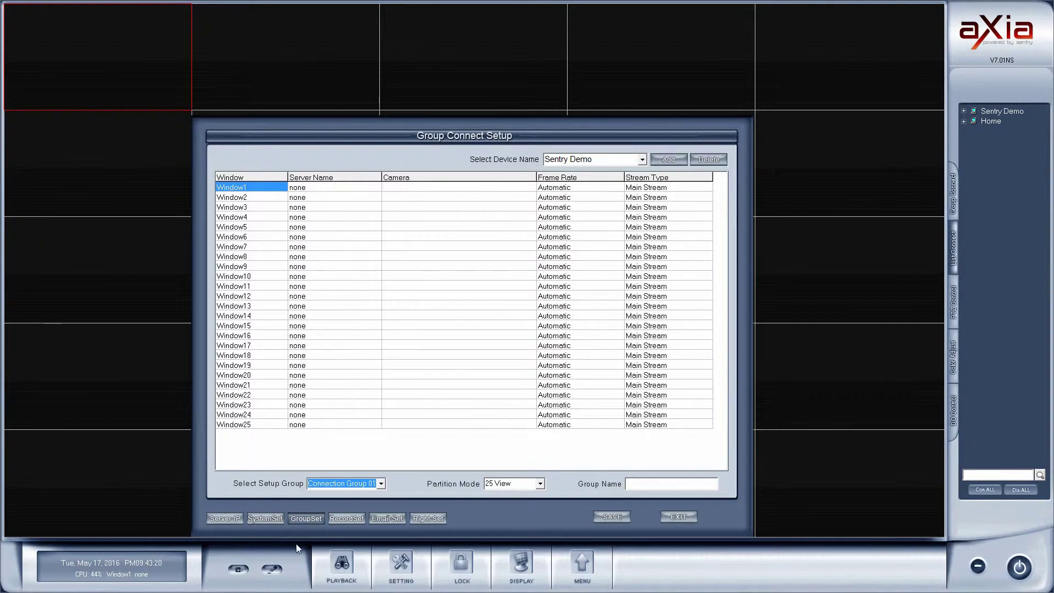
{"action": "left_click", "coordinate": [541, 484]}
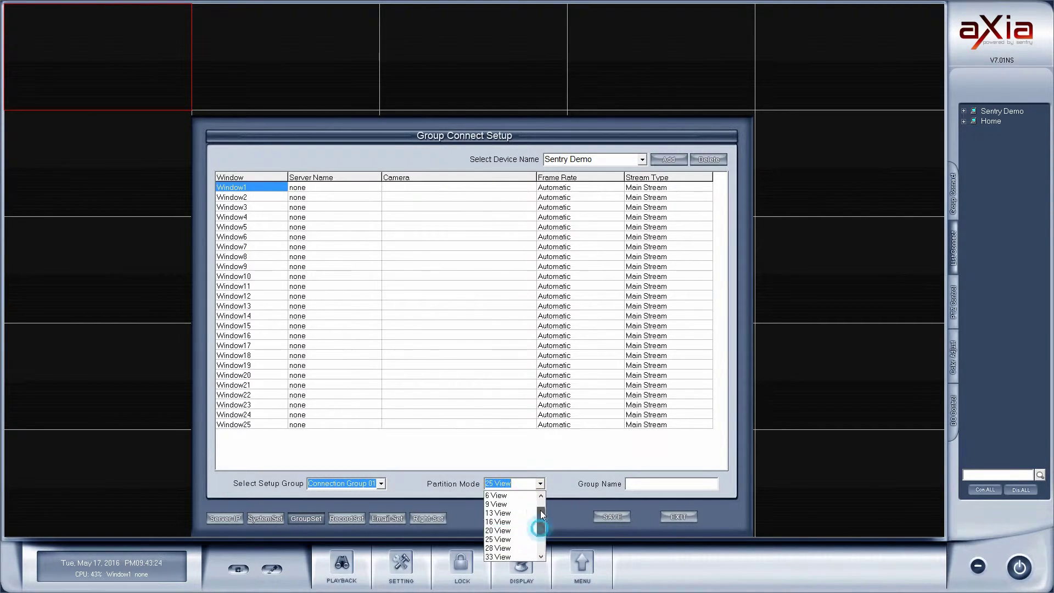
{"action": "left_click", "coordinate": [540, 509]}
{"action": "left_click", "coordinate": [498, 506]}
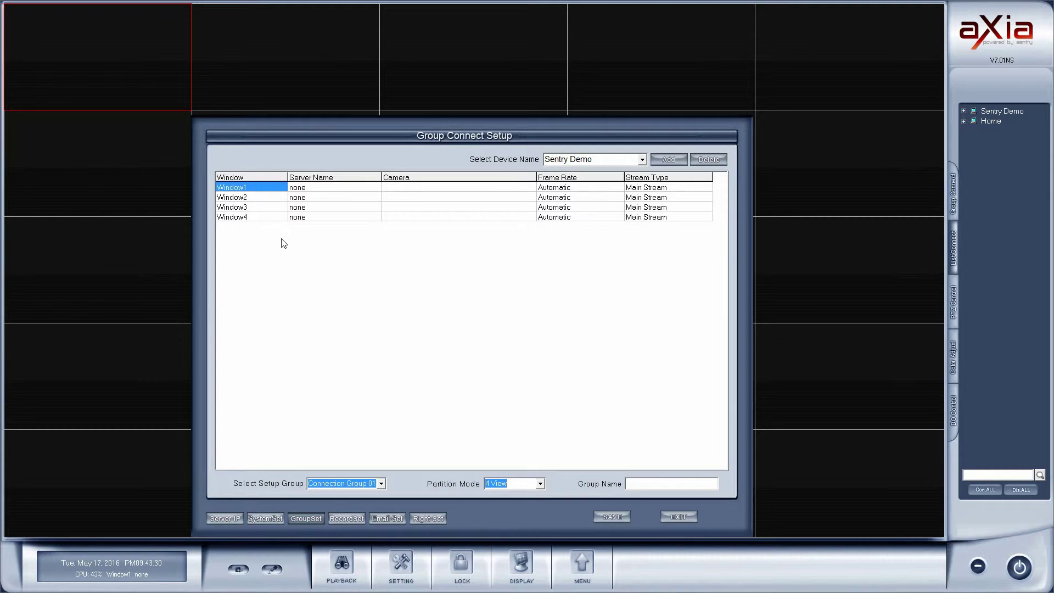
- Assign Sentry Demo camera 2 to Window1 and Sentry Demo to Window2
{"action": "left_click", "coordinate": [324, 187]}
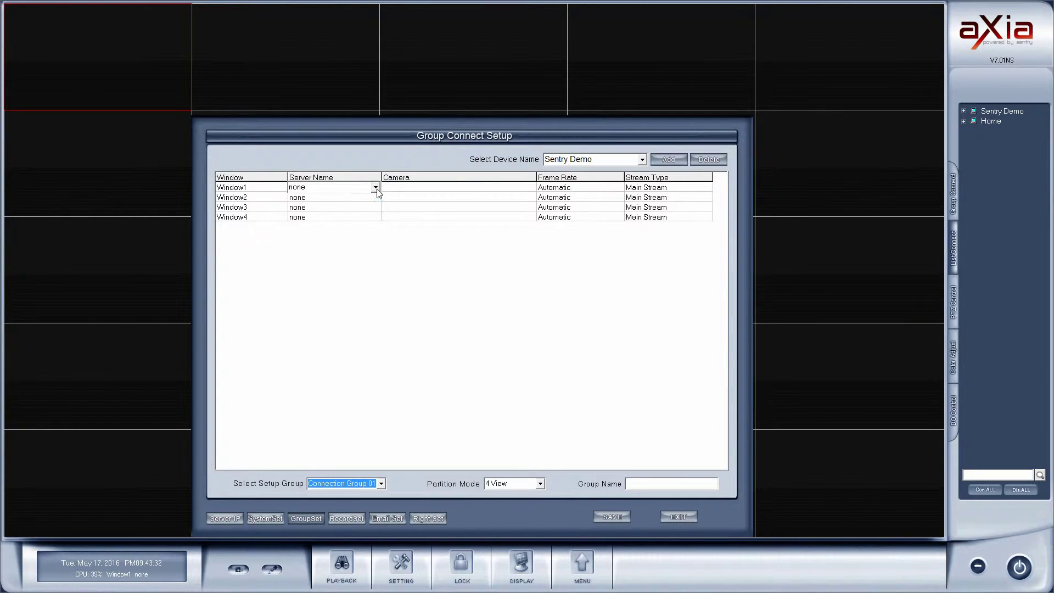
{"action": "left_click", "coordinate": [375, 187]}
{"action": "left_click", "coordinate": [330, 208]}
{"action": "left_click", "coordinate": [535, 187]}
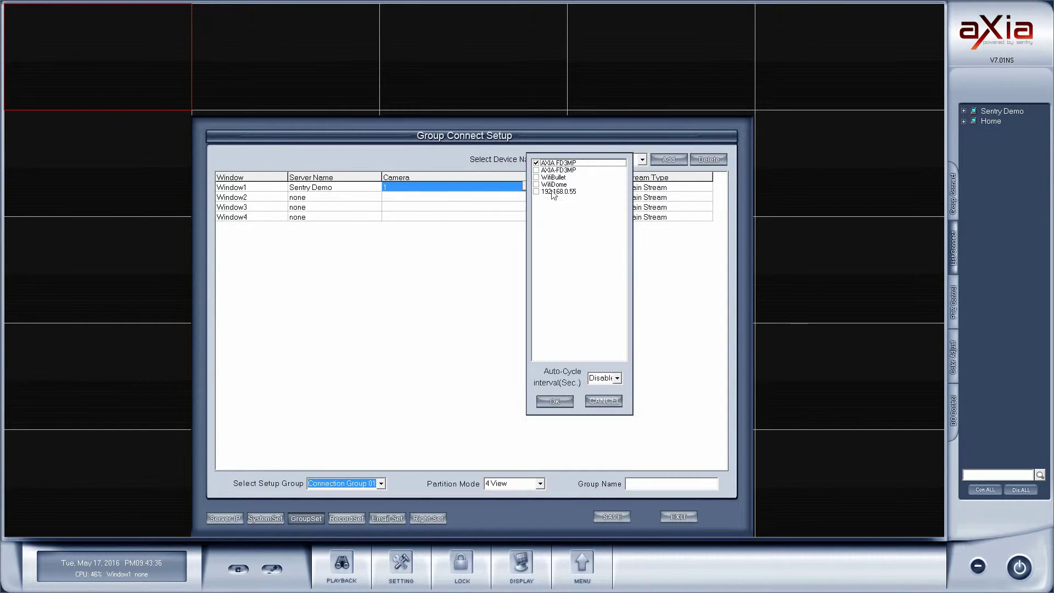
{"action": "left_click", "coordinate": [536, 170]}
{"action": "left_click", "coordinate": [536, 163]}
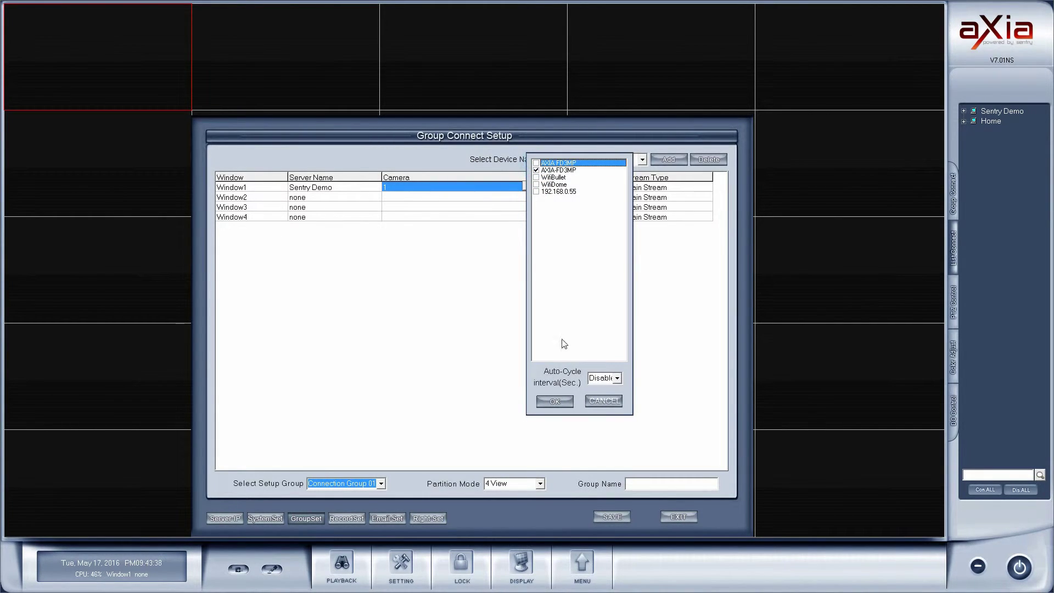
{"action": "left_click", "coordinate": [555, 402]}
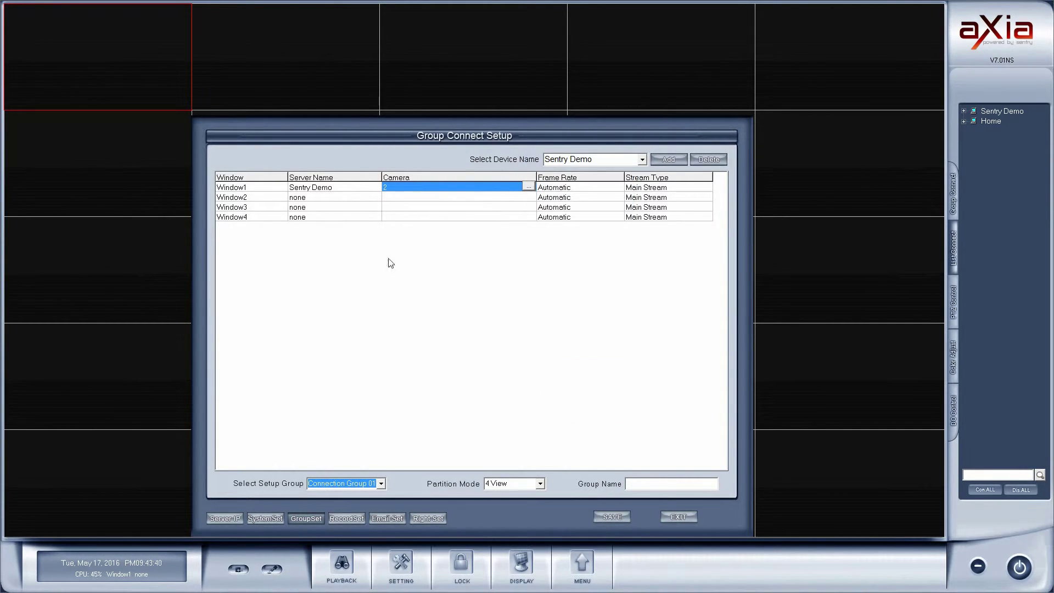
{"action": "left_click", "coordinate": [322, 198]}
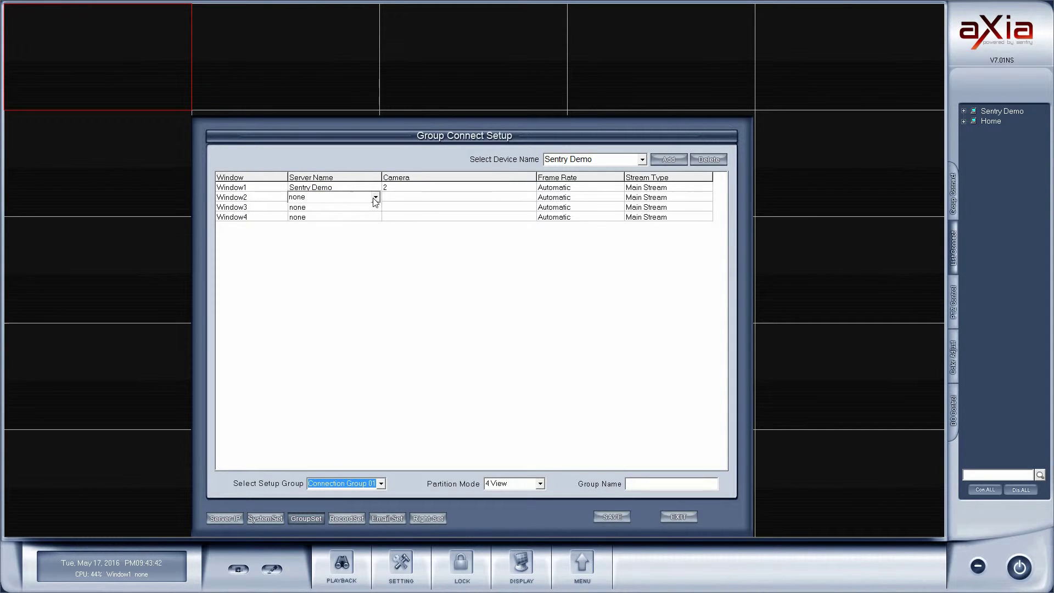
{"action": "left_click", "coordinate": [375, 197]}
{"action": "left_click", "coordinate": [326, 218]}
- Assign Sentry Demo's WifiDome camera 4 to Window3 and the Home server to Window4
{"action": "left_click", "coordinate": [305, 207]}
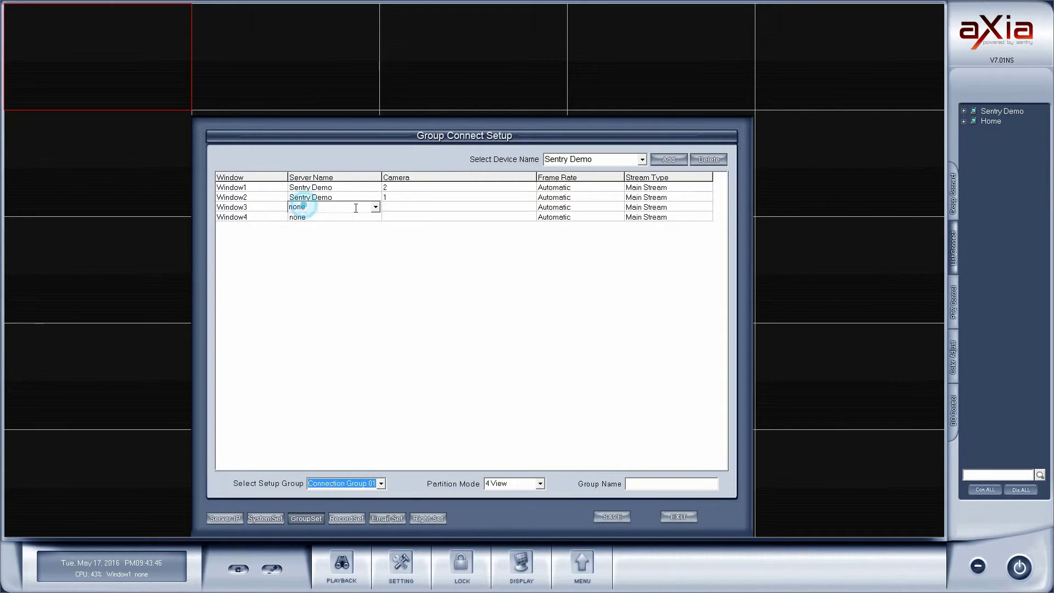
{"action": "left_click", "coordinate": [375, 206]}
{"action": "left_click", "coordinate": [320, 227]}
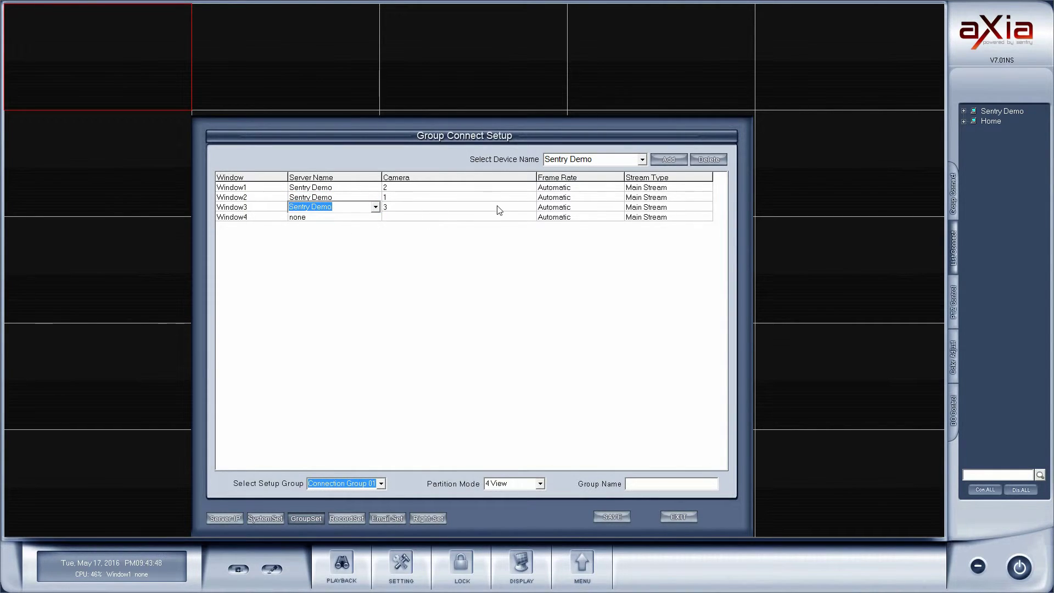
{"action": "left_click", "coordinate": [522, 204]}
{"action": "left_click", "coordinate": [529, 207]}
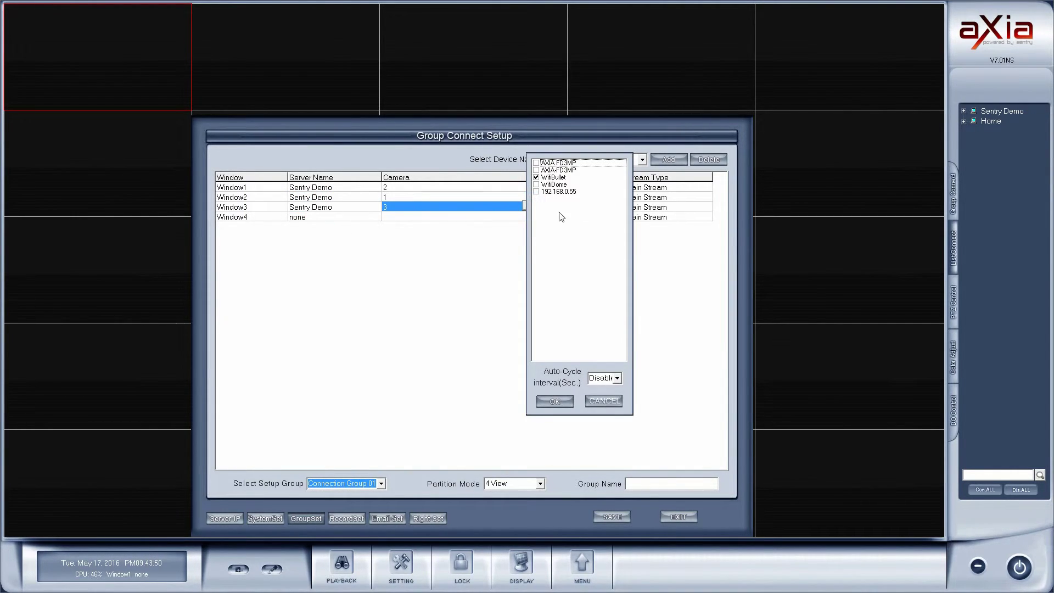
{"action": "left_click", "coordinate": [538, 177]}
{"action": "left_click", "coordinate": [537, 186]}
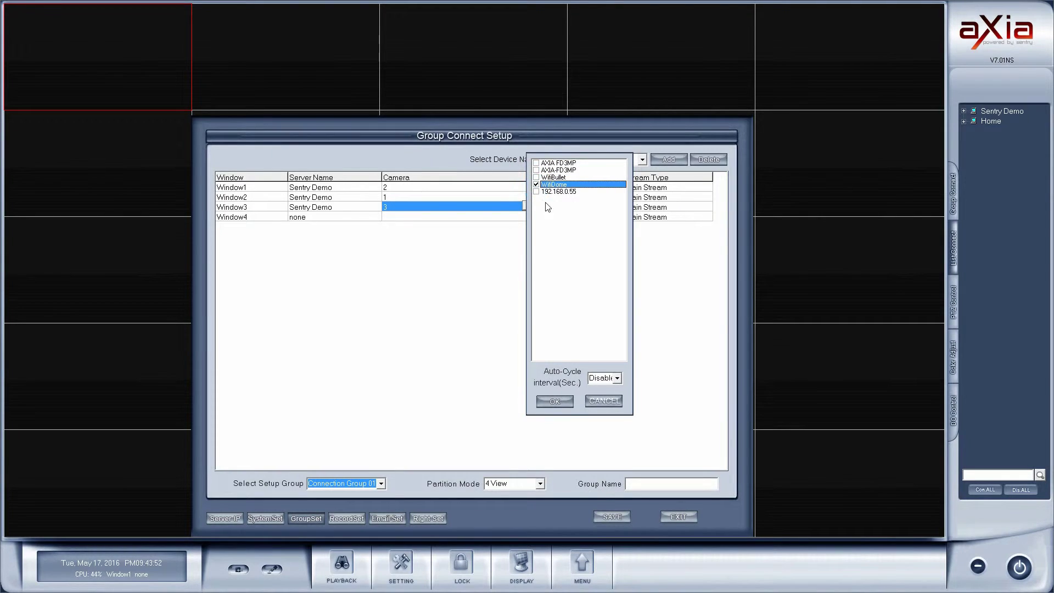
{"action": "left_click", "coordinate": [563, 401]}
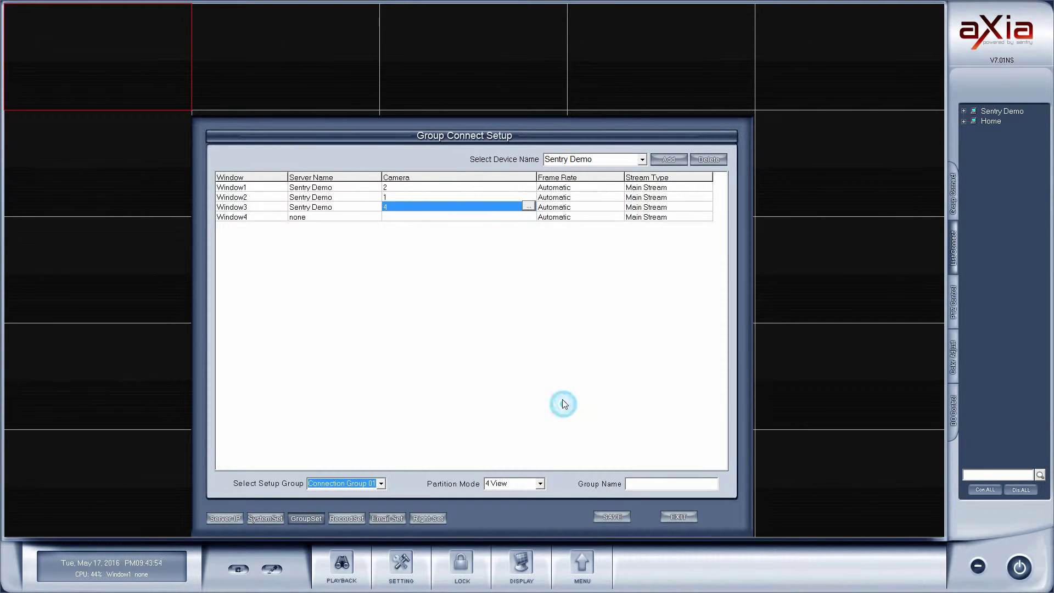
{"action": "left_click", "coordinate": [309, 217]}
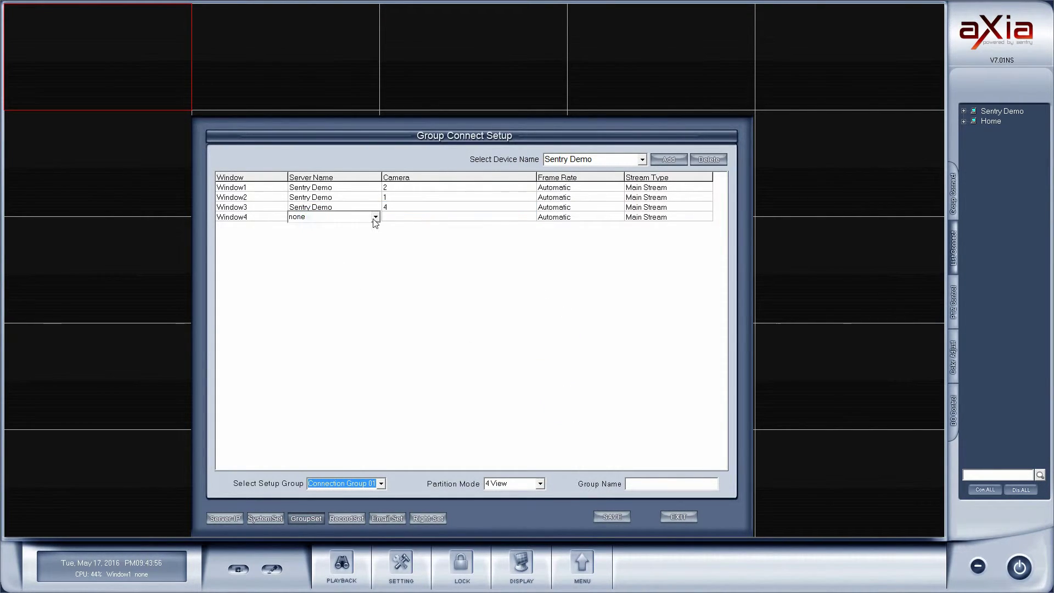
{"action": "left_click", "coordinate": [375, 217]}
{"action": "left_click", "coordinate": [316, 246]}
- Exit group setup, shut down CMS Client, and relaunch it to auto-connect the four cameras
{"action": "left_click", "coordinate": [679, 517]}
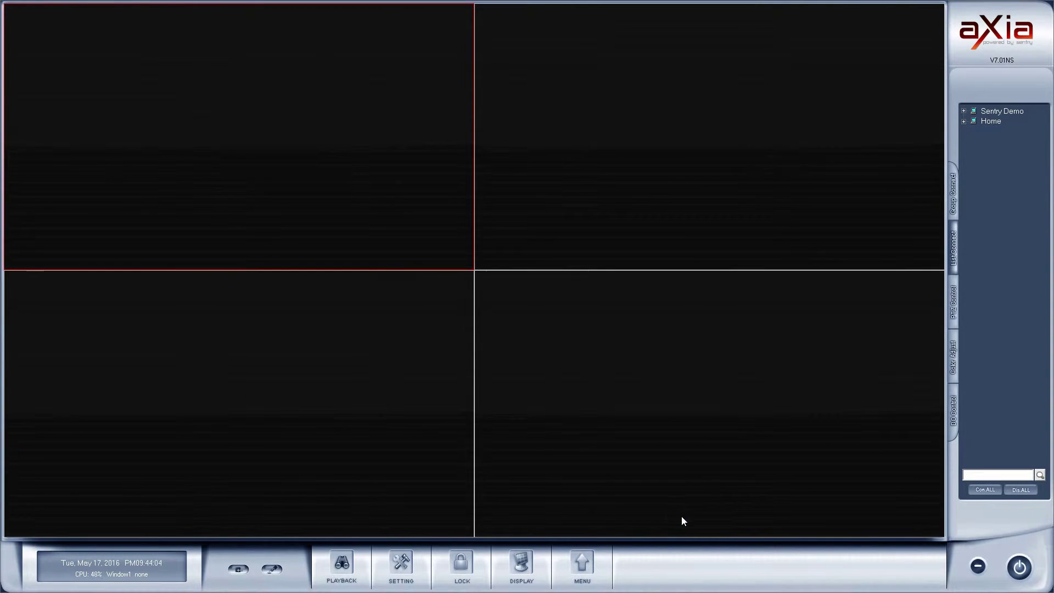
{"action": "left_click", "coordinate": [1019, 567]}
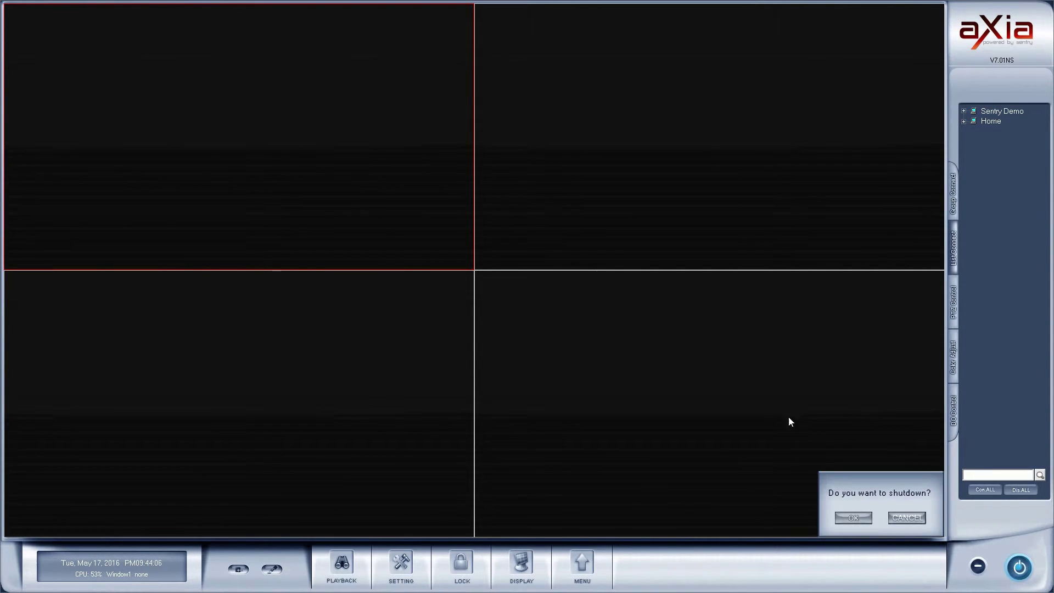
{"action": "left_click", "coordinate": [852, 518]}
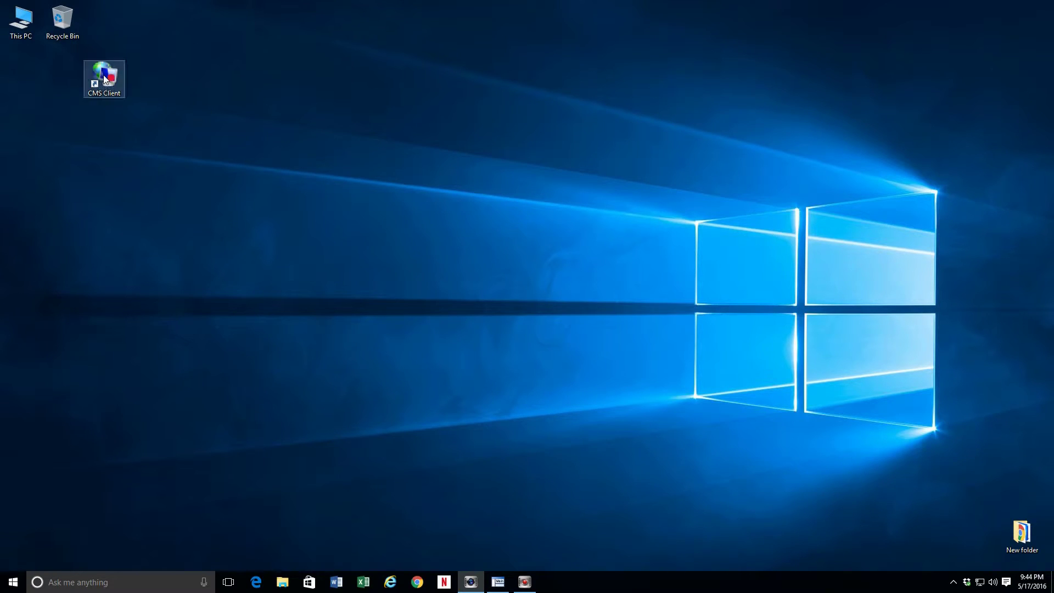
{"action": "double_click", "coordinate": [104, 77]}
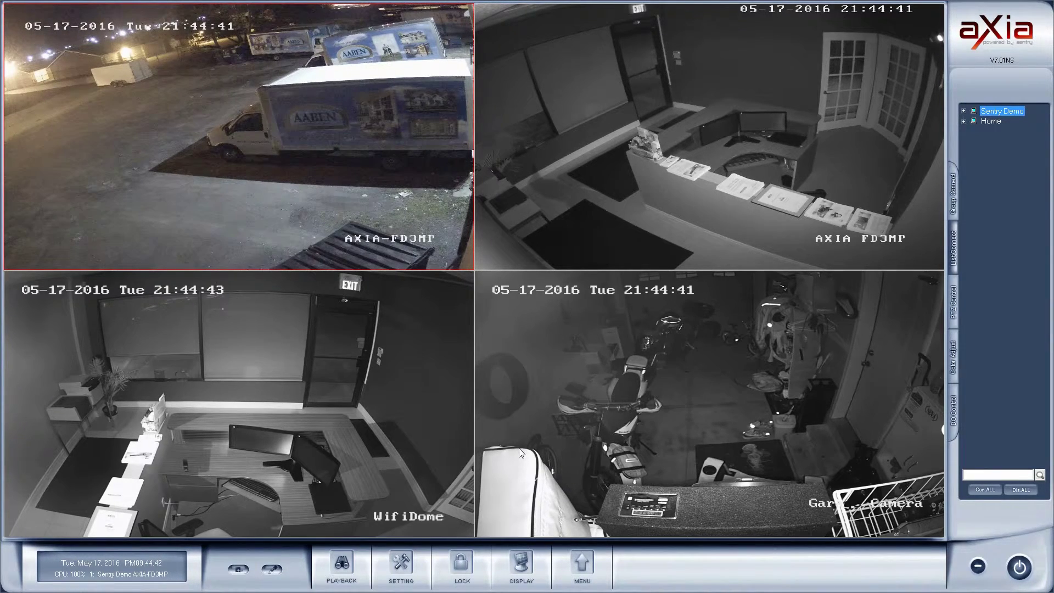
{"action": "left_click", "coordinate": [579, 560]}
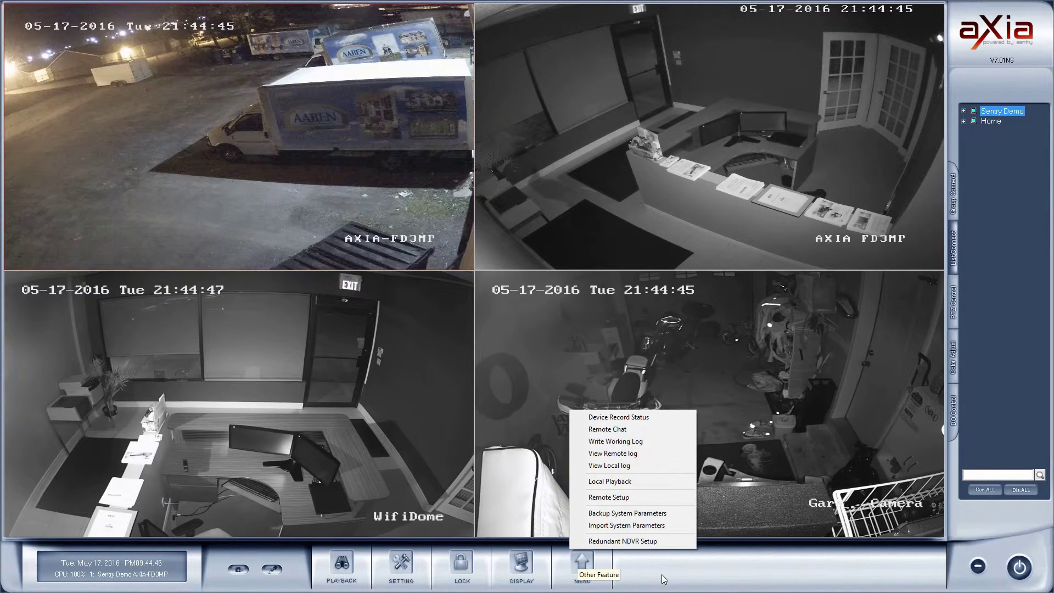
{"action": "left_click", "coordinate": [635, 542]}
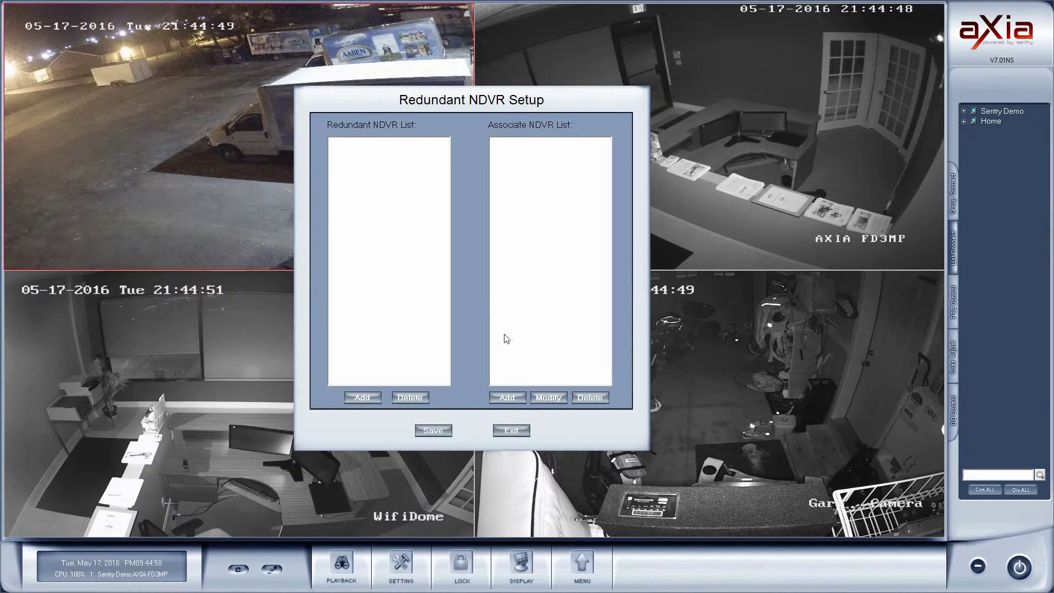
{"action": "left_click", "coordinate": [511, 431]}
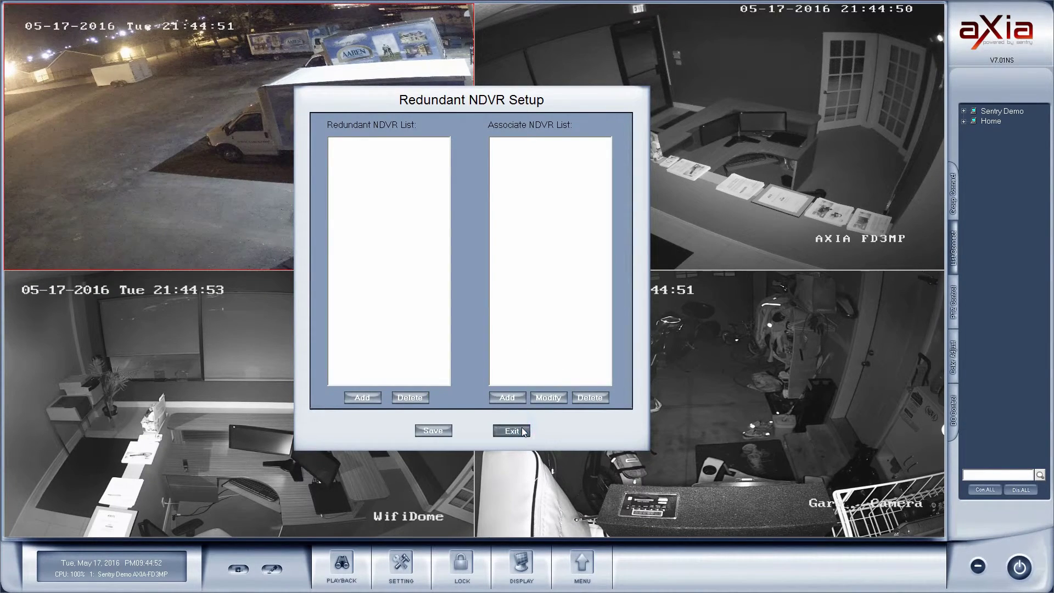
{"action": "left_click", "coordinate": [586, 569]}
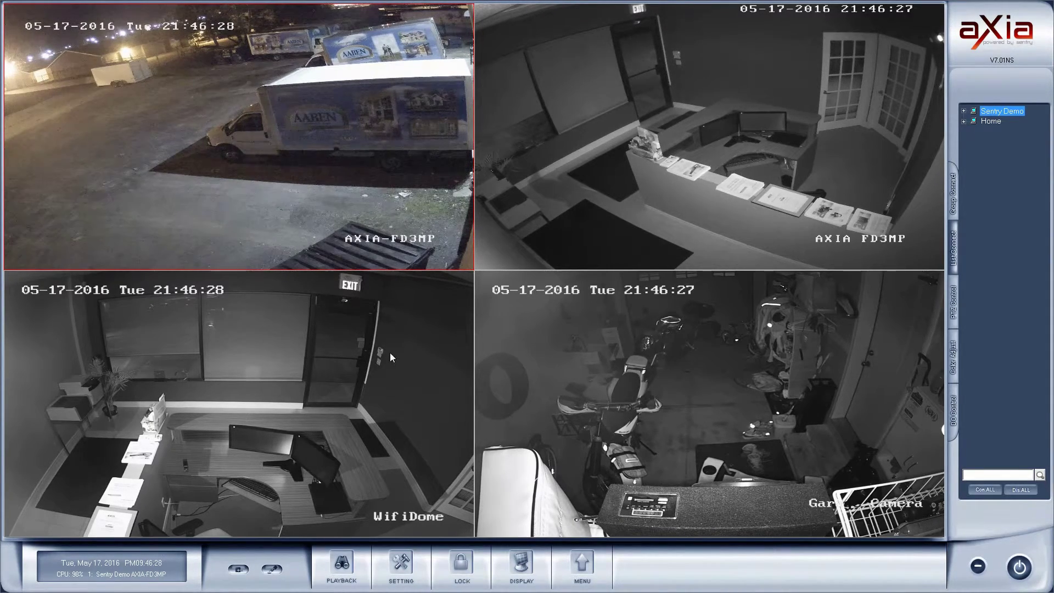
- Open PLAYBACK and select the Sentry Demo server for recorded video
{"action": "left_click", "coordinate": [343, 564]}
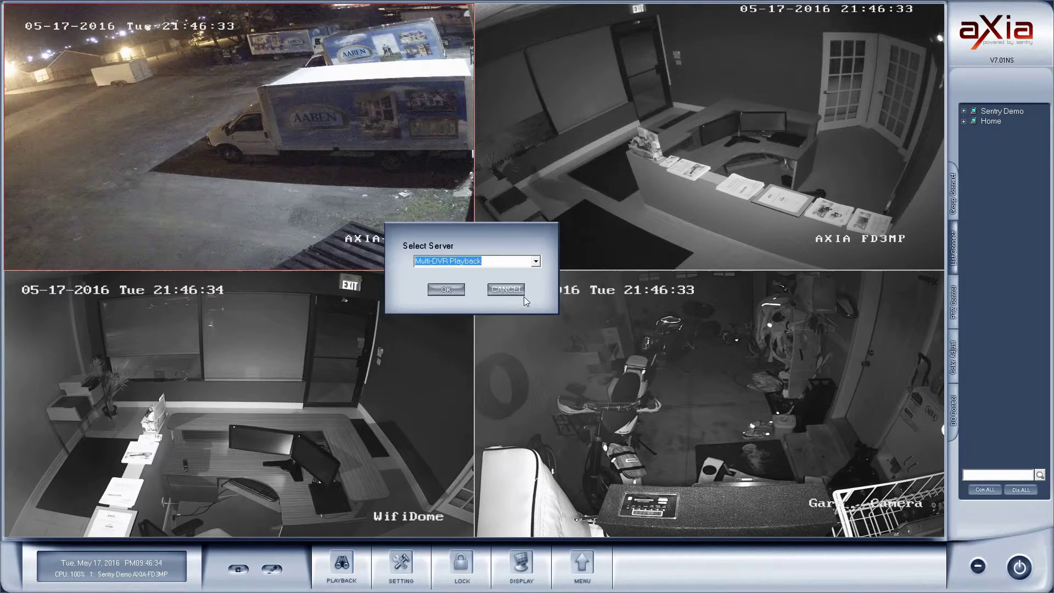
{"action": "left_click", "coordinate": [530, 261]}
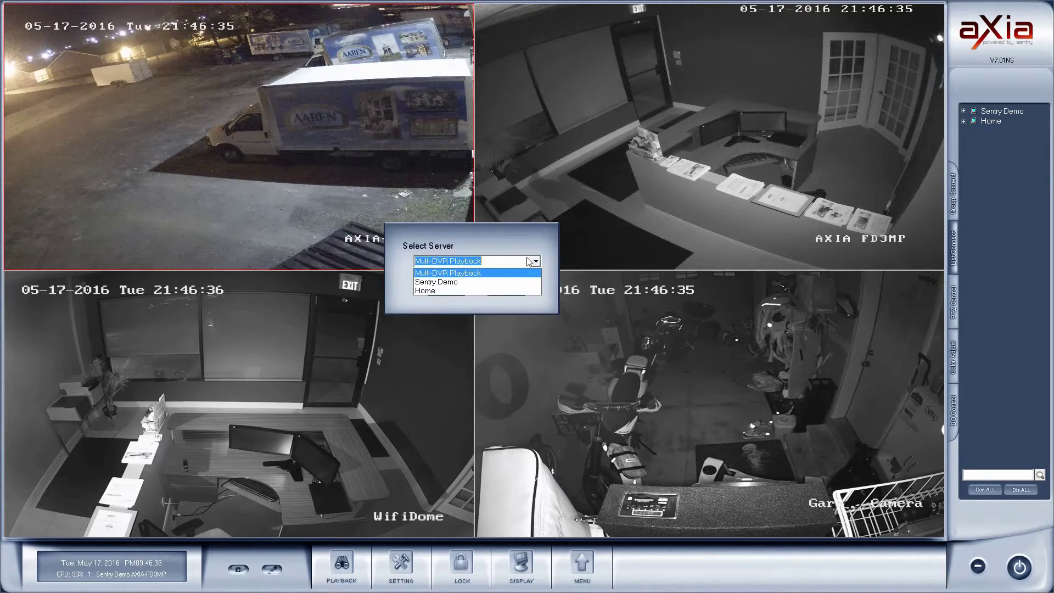
{"action": "left_click", "coordinate": [444, 283]}
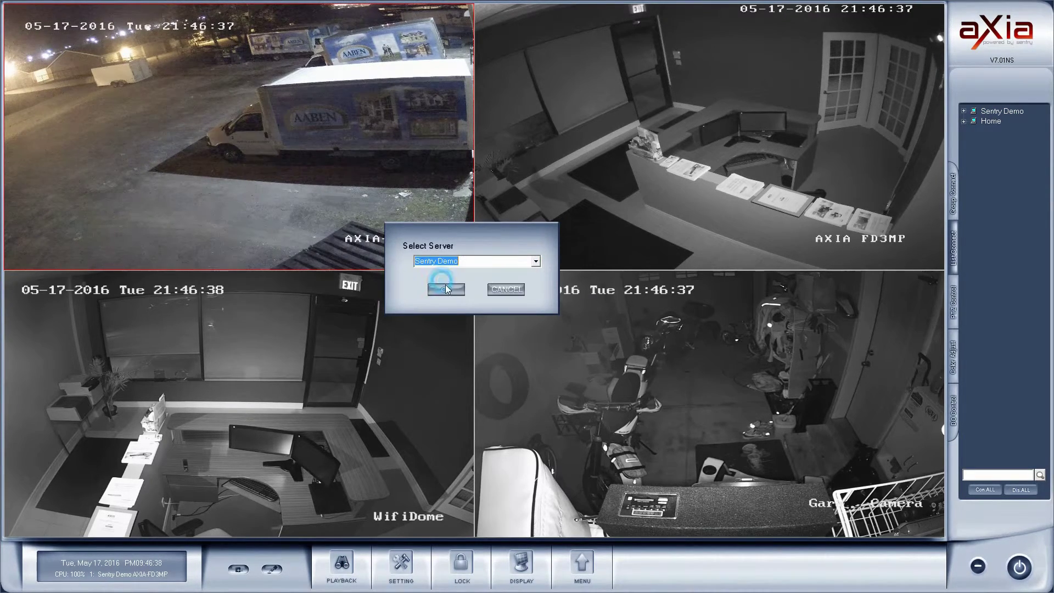
{"action": "left_click", "coordinate": [446, 289]}
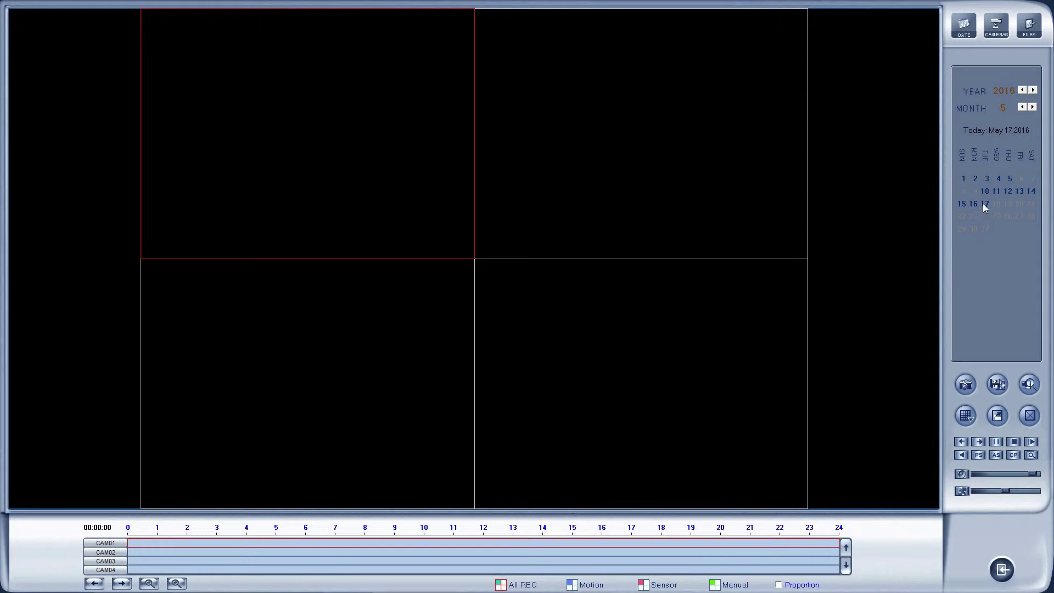
- Search May 17 recordings between roughly 20:09 and 21:02
{"action": "left_click", "coordinate": [989, 209]}
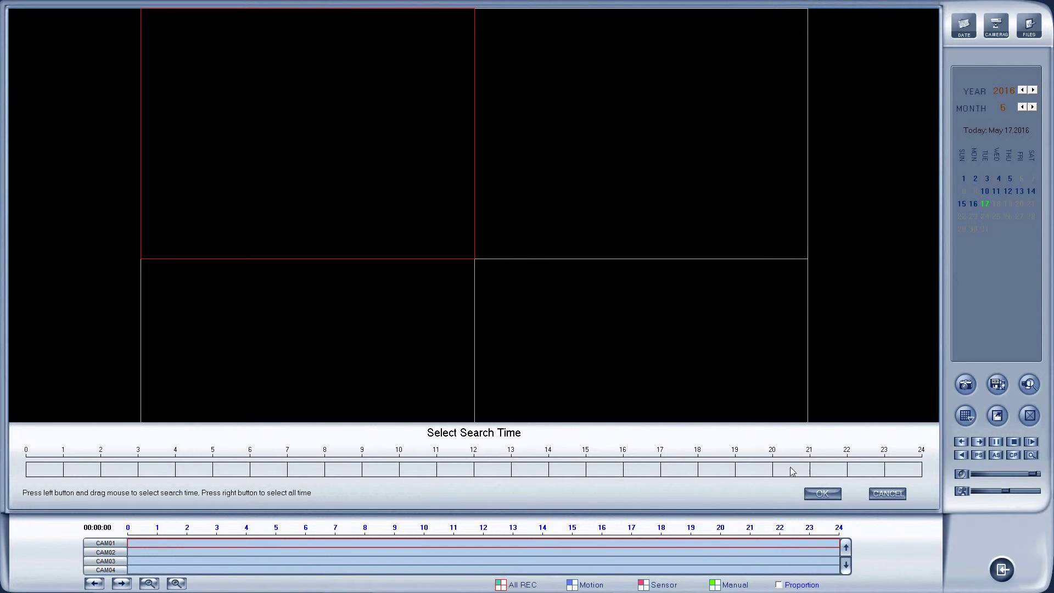
{"action": "left_click_drag", "start_coordinate": [779, 472], "coordinate": [810, 471]}
{"action": "left_click", "coordinate": [823, 494]}
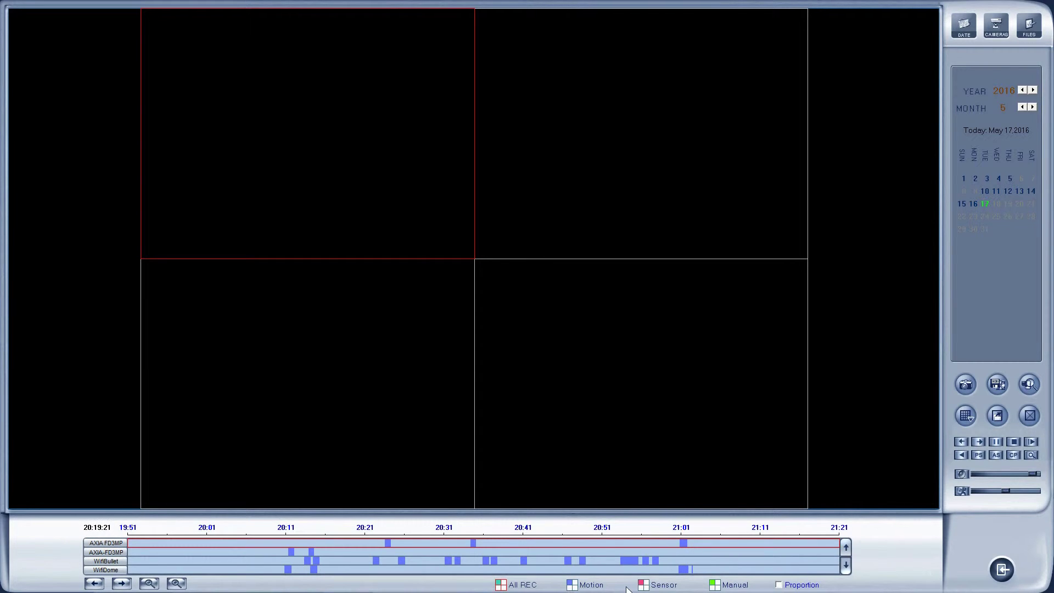
- Play WifiBullet's May 17 footage from around 20:55 and capture a snapshot of it
{"action": "left_click", "coordinate": [632, 559]}
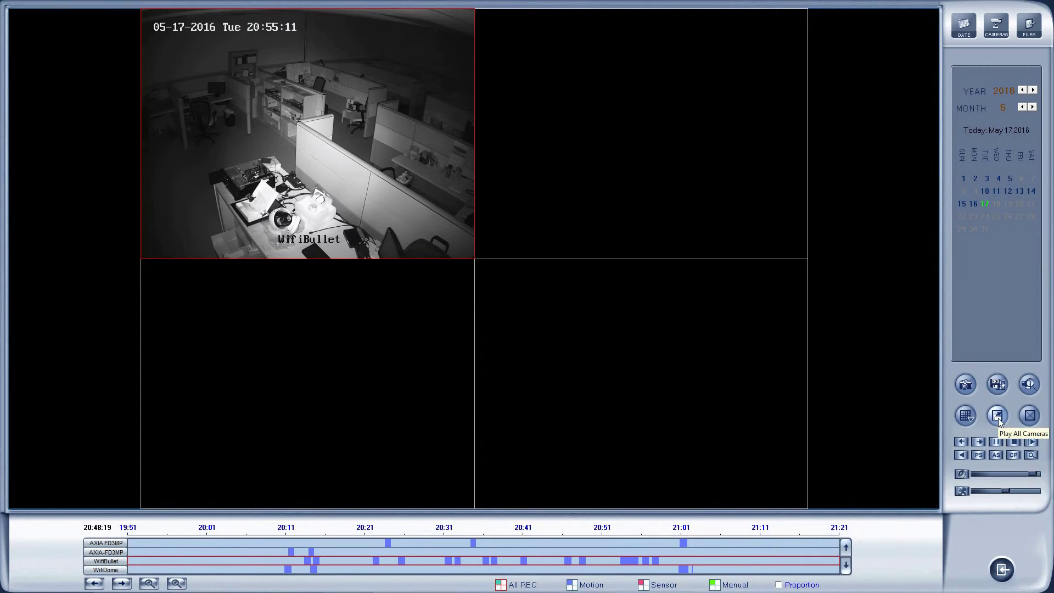
{"action": "left_click", "coordinate": [967, 386]}
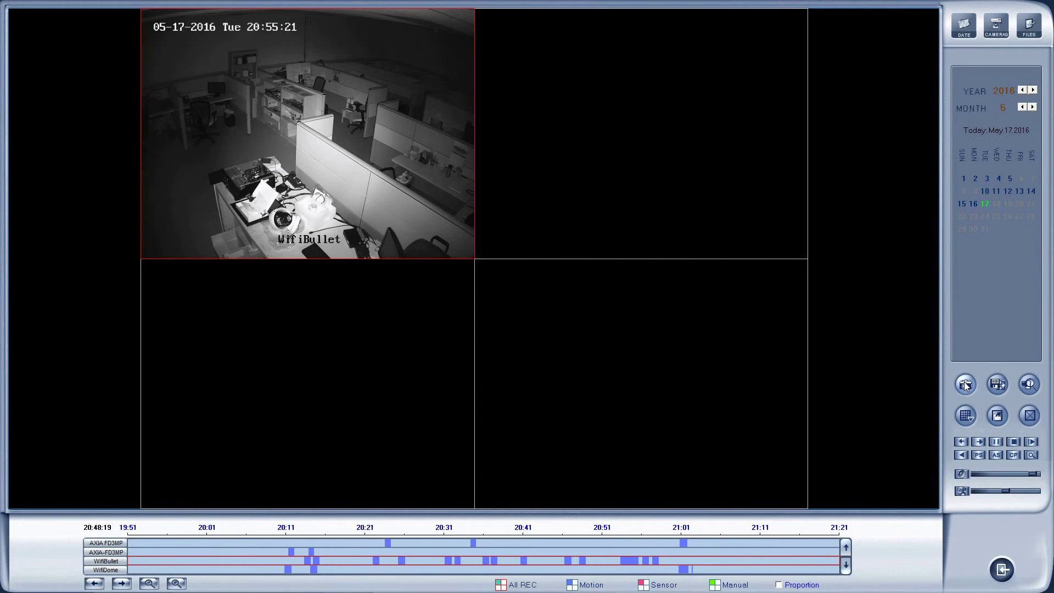
{"action": "left_click", "coordinate": [998, 386]}
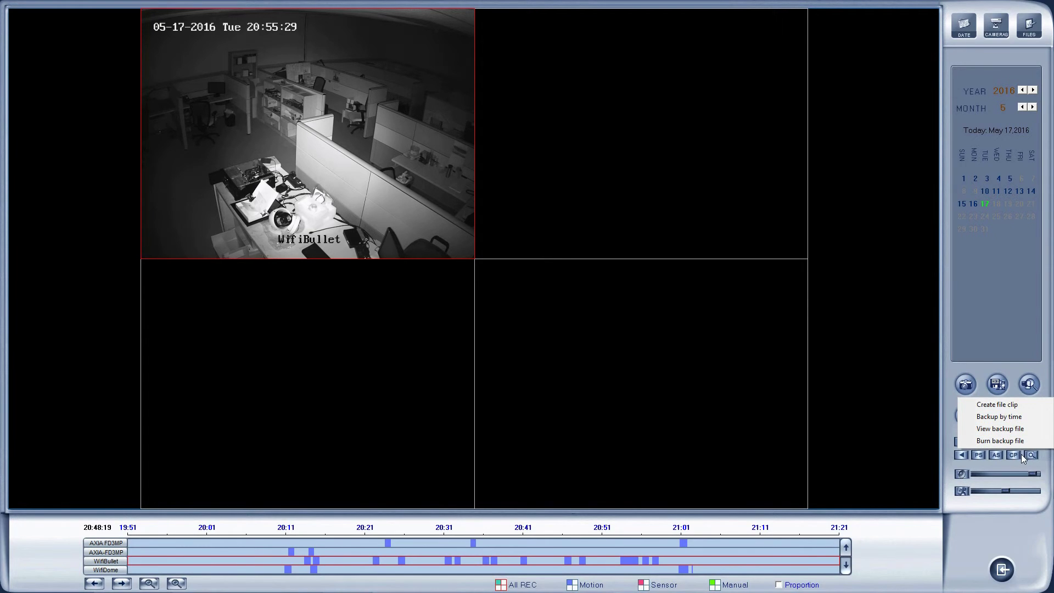
- Back up WifiDome by time for 9:44:20–9:48:20 PM, then exit the backup dialog
{"action": "left_click", "coordinate": [997, 417]}
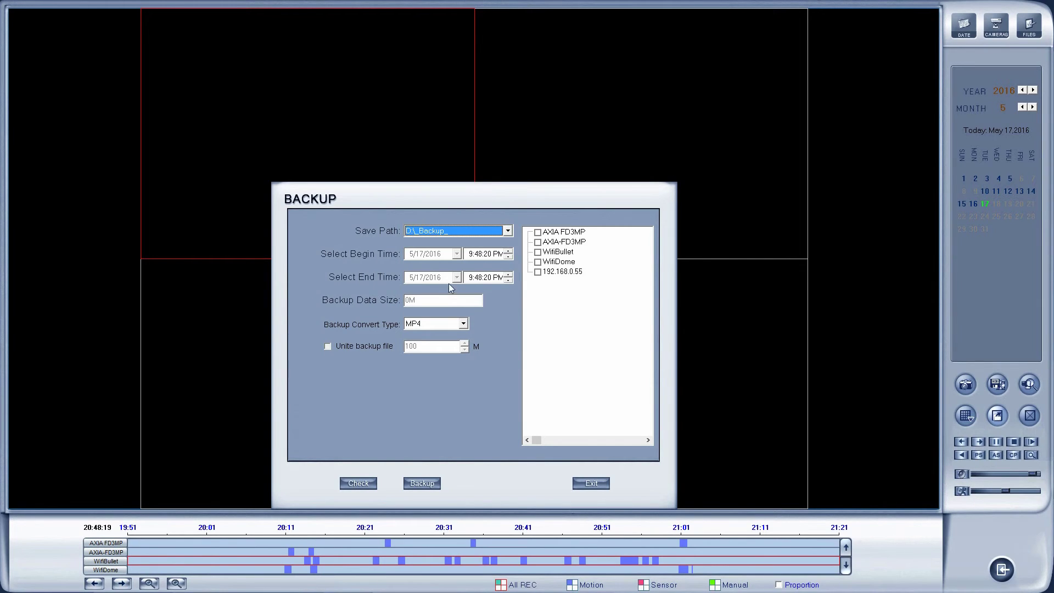
{"action": "left_click", "coordinate": [476, 254]}
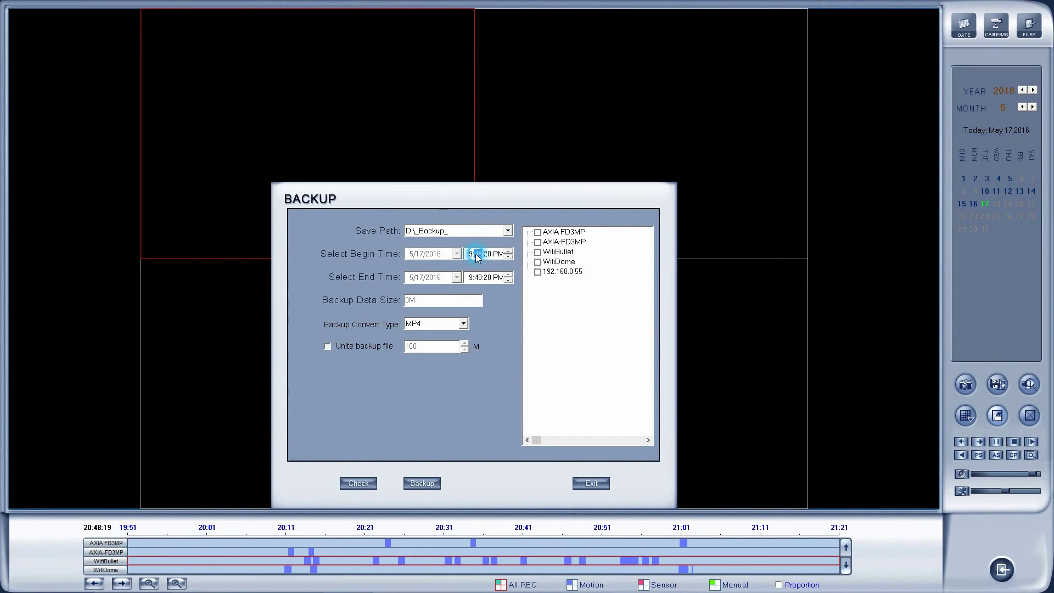
{"action": "left_click", "coordinate": [509, 256]}
{"action": "left_click", "coordinate": [509, 257]}
{"action": "left_click", "coordinate": [509, 256]}
{"action": "left_click", "coordinate": [509, 256]}
{"action": "left_click", "coordinate": [538, 262]}
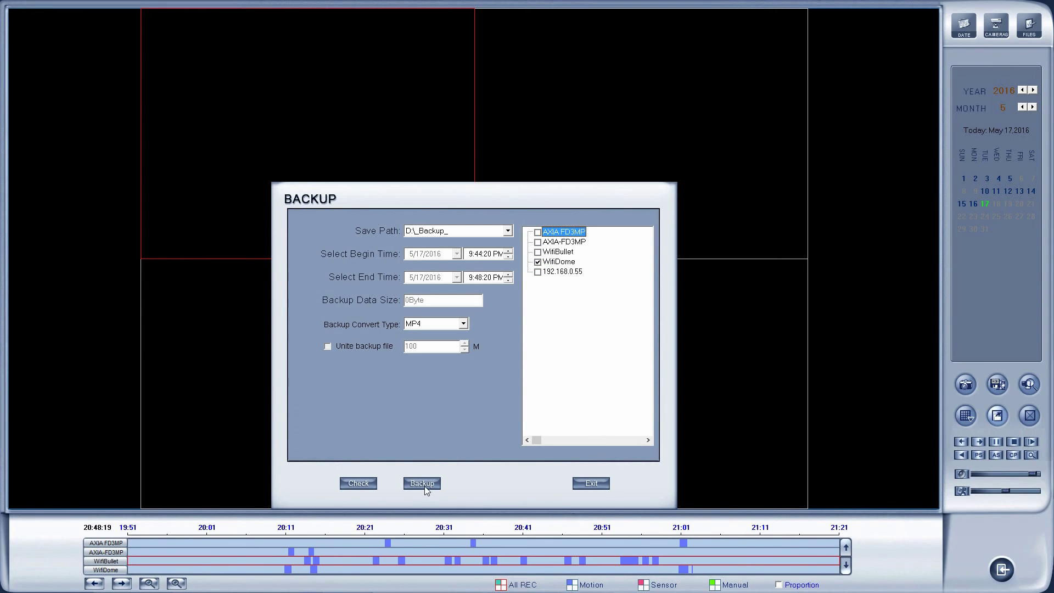
{"action": "left_click", "coordinate": [592, 483]}
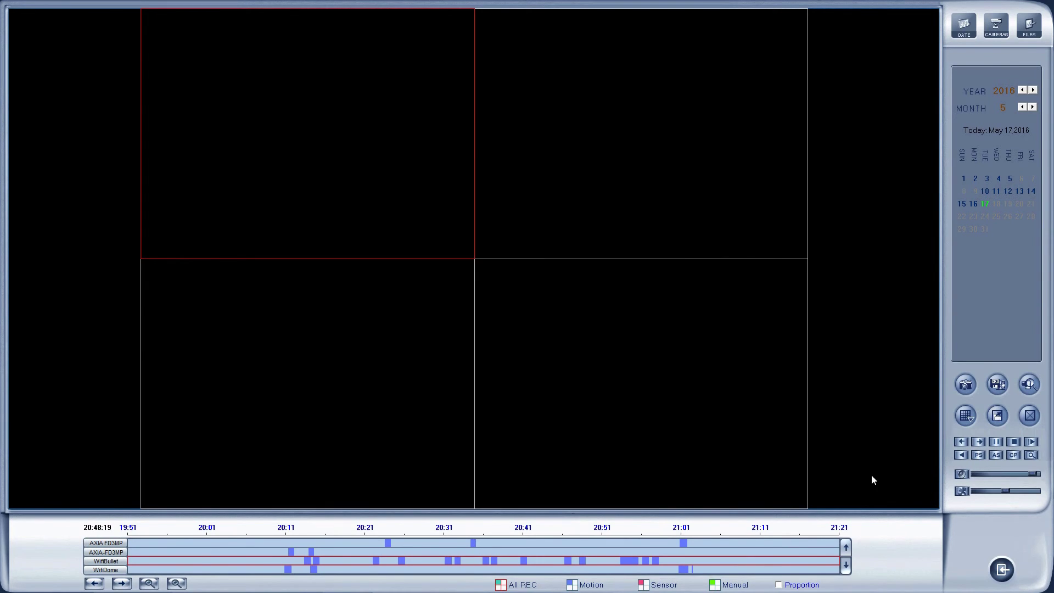
- Return from playback to the four live camera feeds and confirm shutting down the client
{"action": "left_click", "coordinate": [1002, 570]}
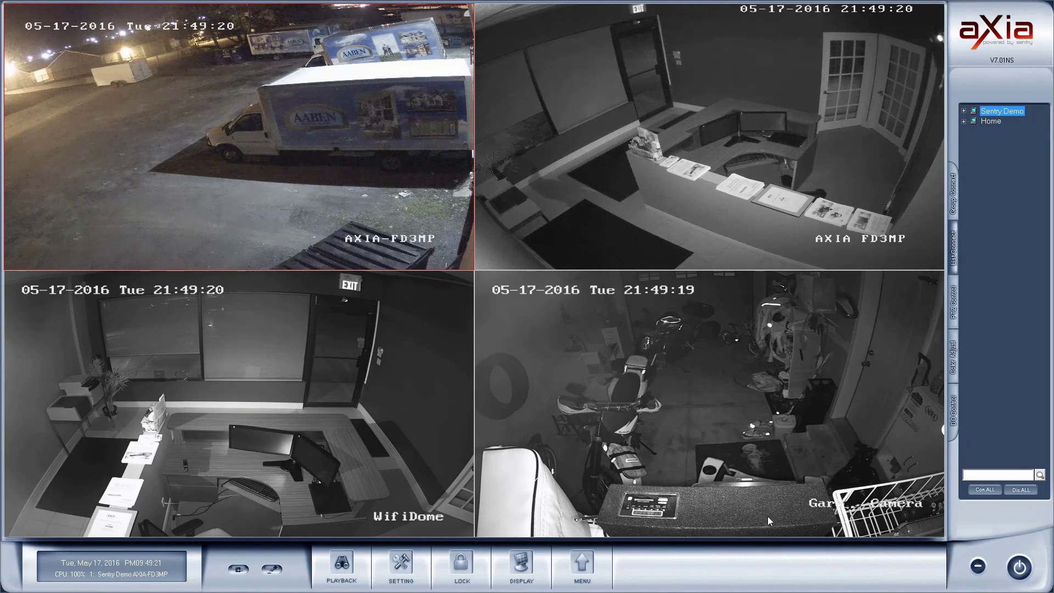
{"action": "left_click", "coordinate": [1019, 569]}
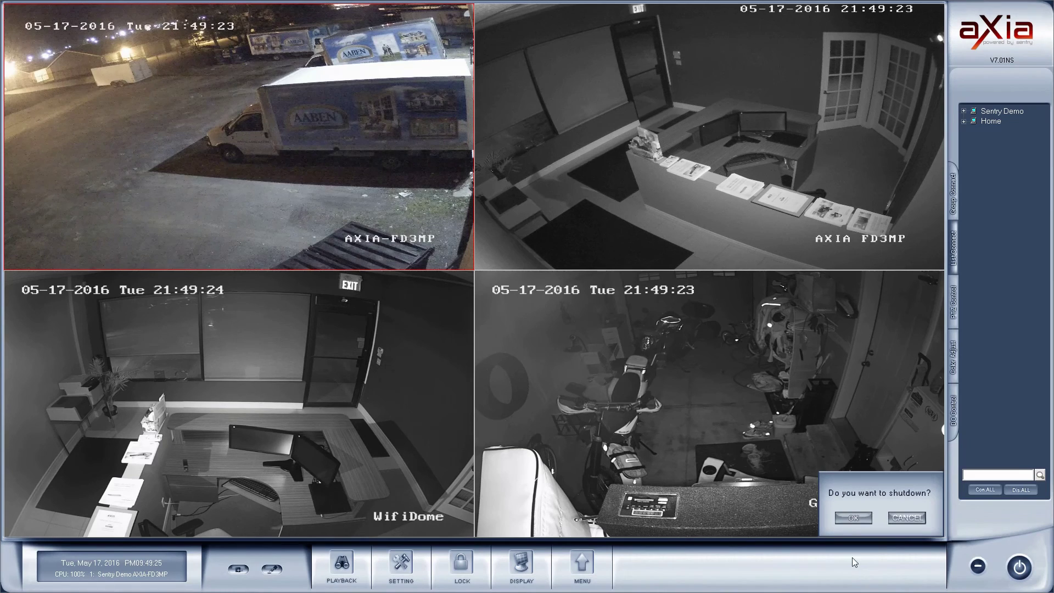
{"action": "left_click", "coordinate": [852, 518]}
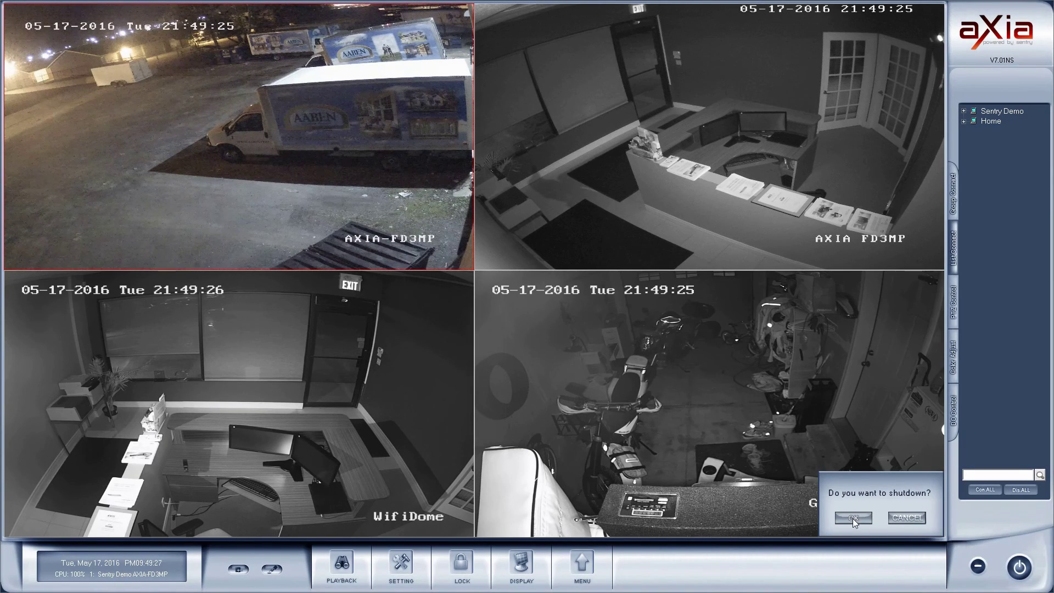